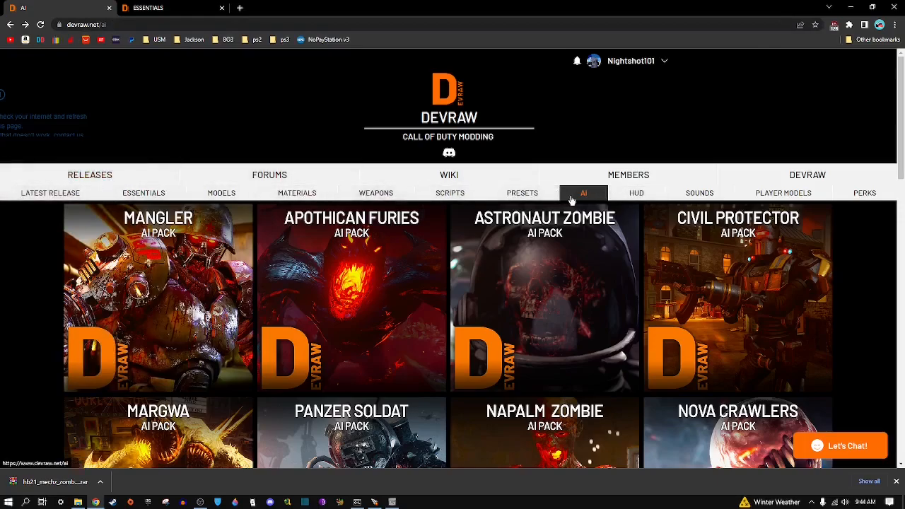
# - Browse the AI packs and open the Panzer Soldat AI Pack page
pyautogui.scroll(-2, 170, 175)
pyautogui.scroll(-5, 194, 183)
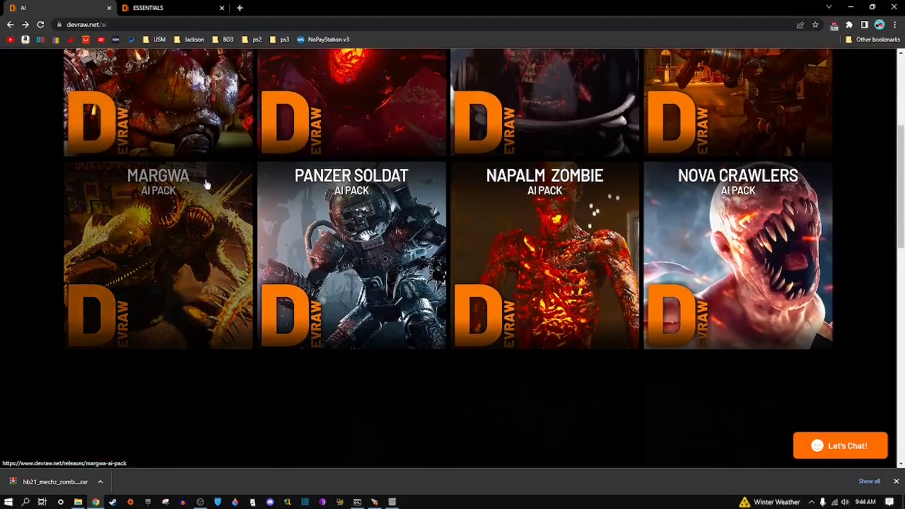
pyautogui.scroll(5, 47, 182)
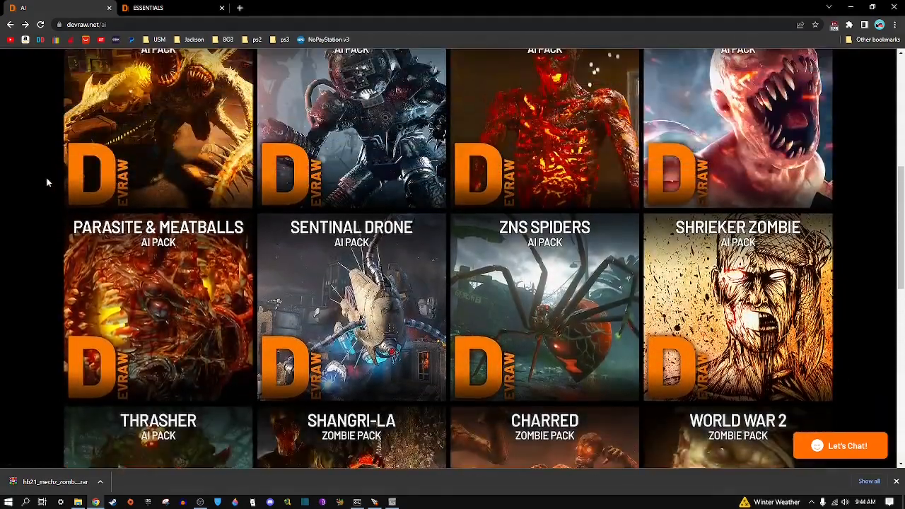
pyautogui.scroll(-1, 435, 244)
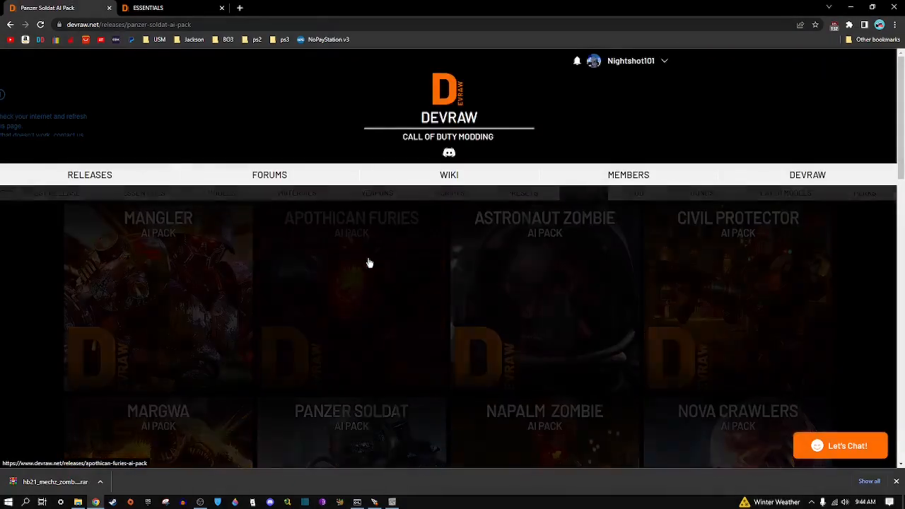
pyautogui.scroll(-1, 384, 298)
pyautogui.scroll(2, 396, 272)
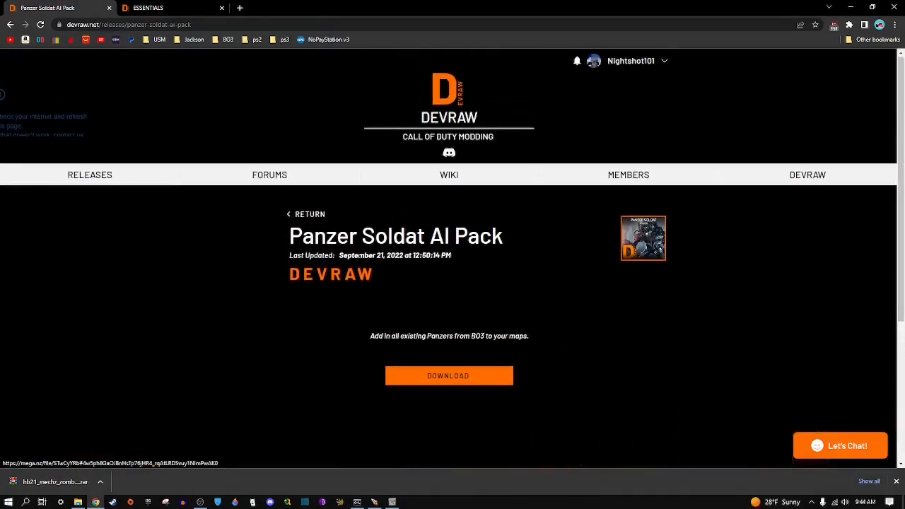
# - Return to the AI pack list and switch to the Essentials releases page
pyautogui.click(10, 26)
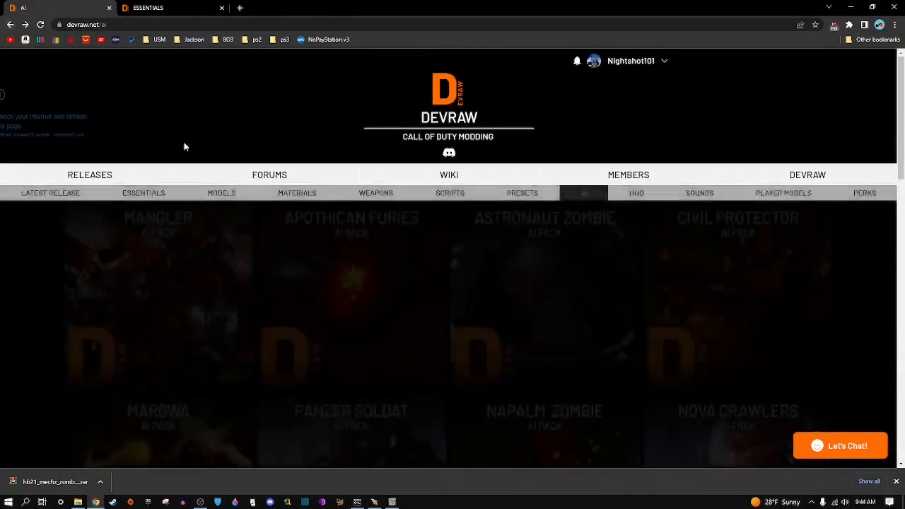
pyautogui.scroll(3, 339, 191)
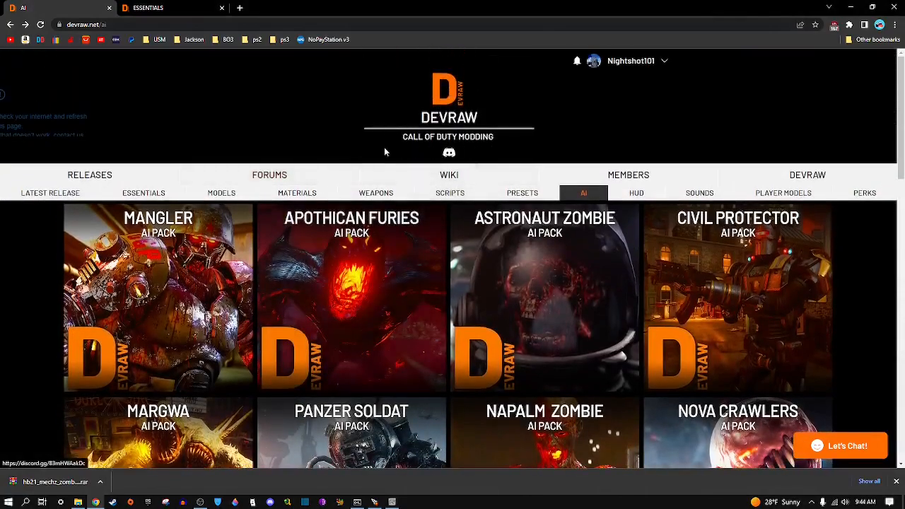
pyautogui.click(152, 8)
pyautogui.hotkey('ctrl', 'shift', 'Tab')
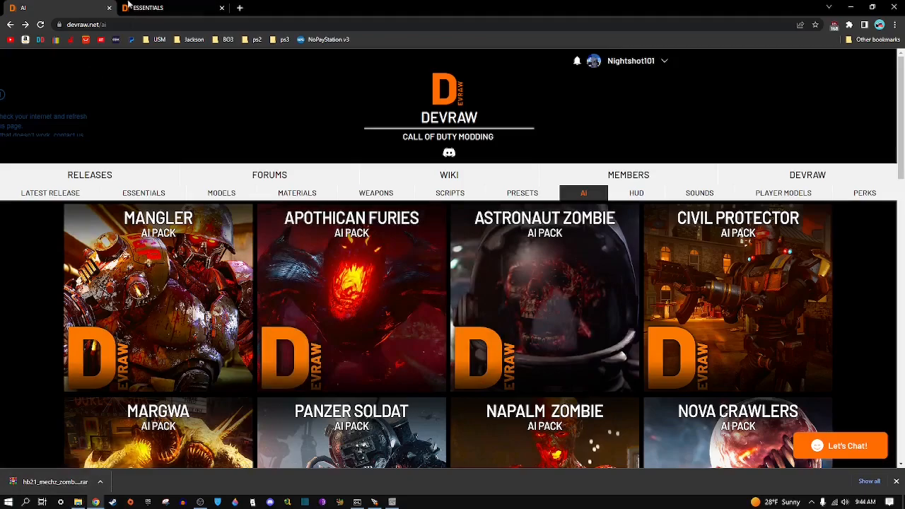
pyautogui.click(185, 10)
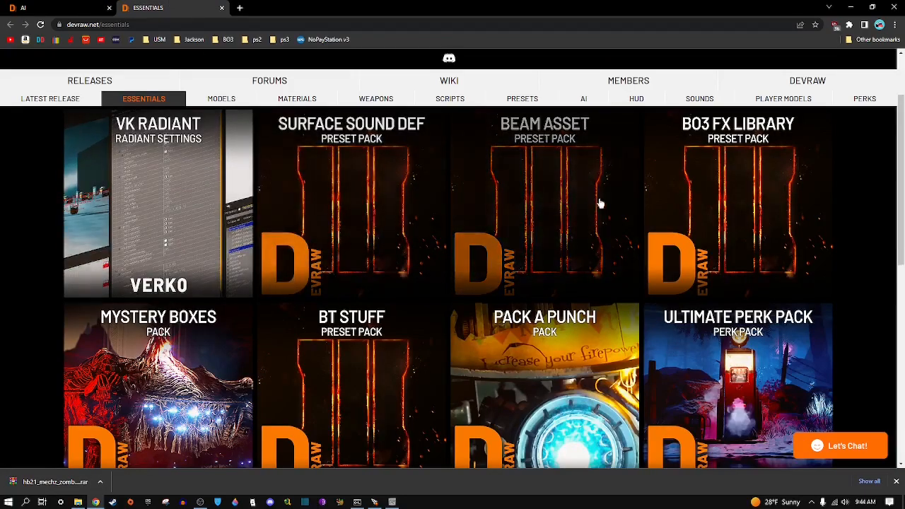
# - Minimise the browser and open the downloaded hb21_mechz_zombie_v1.2.1 folder in File Explorer
pyautogui.click(851, 7)
pyautogui.click(79, 502)
pyautogui.doubleClick(208, 218)
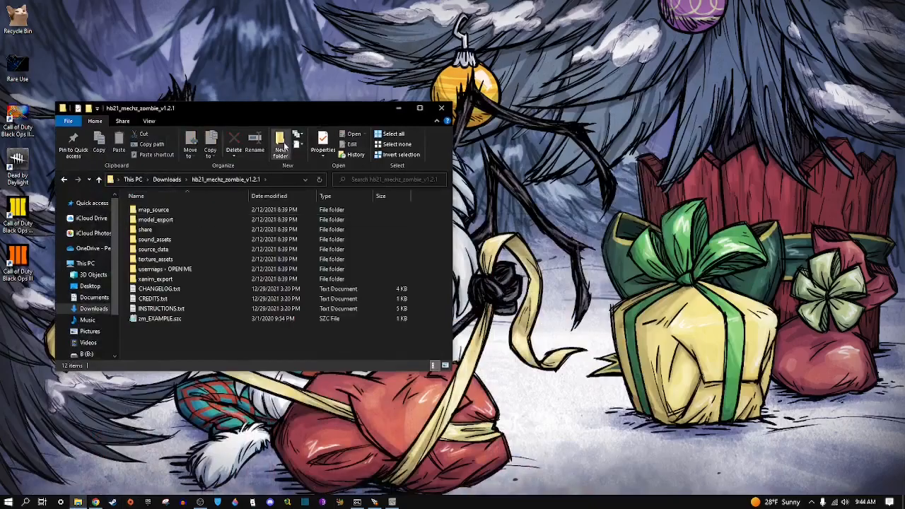
# - Open INSTRUCTIONS.txt on half of the screen and highlight the HB21 FX library and physics presets requirements
pyautogui.doubleClick(161, 308)
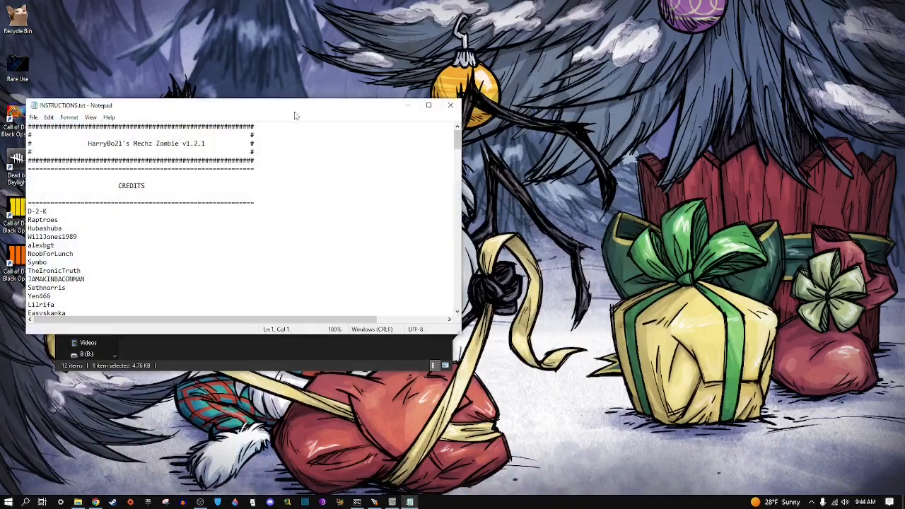
pyautogui.press('super+Right')
pyautogui.scroll(-10, 556, 186)
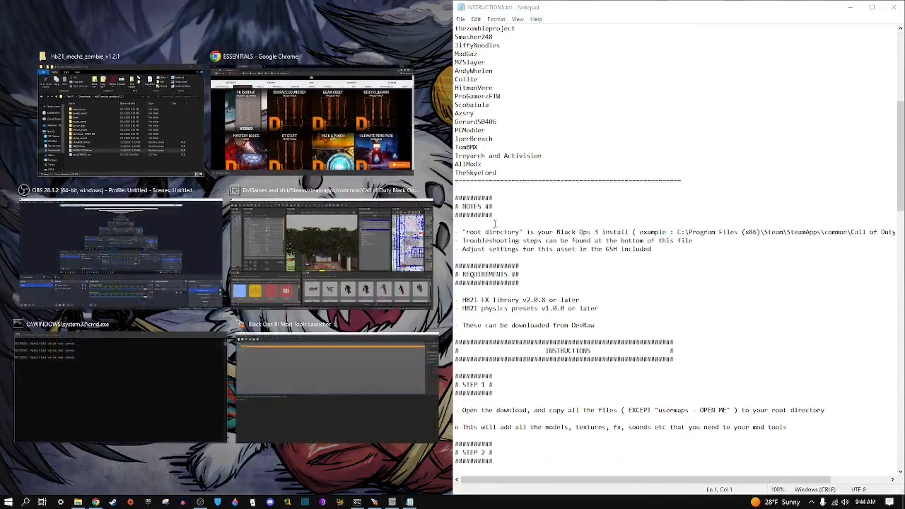
pyautogui.scroll(-4, 545, 231)
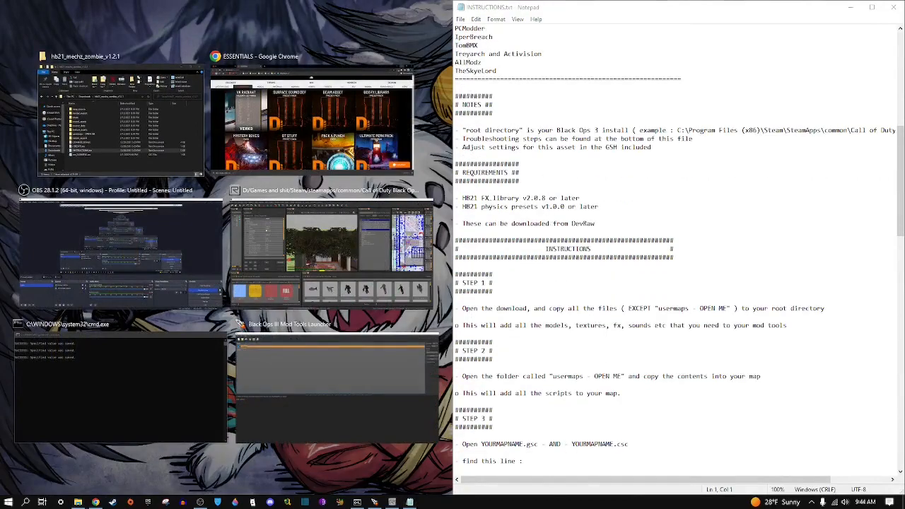
pyautogui.click(514, 172)
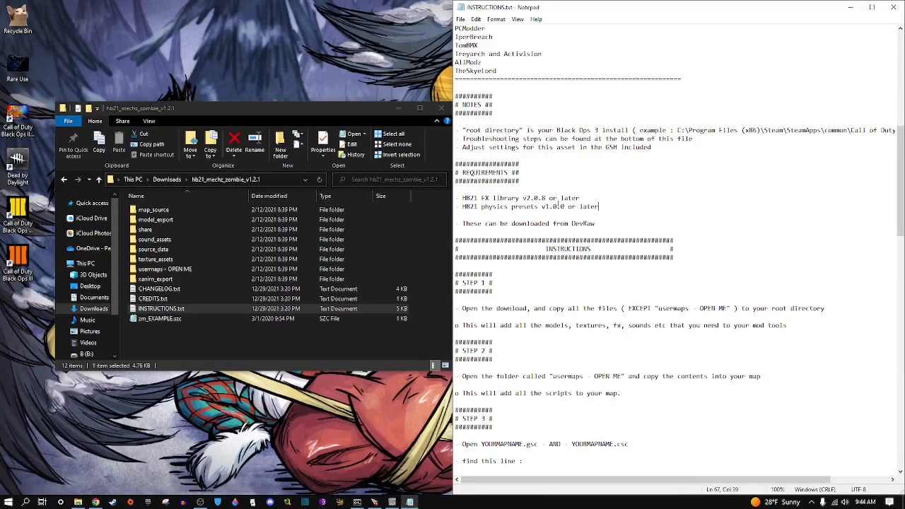
pyautogui.moveTo(541, 205); pyautogui.dragTo(471, 198)
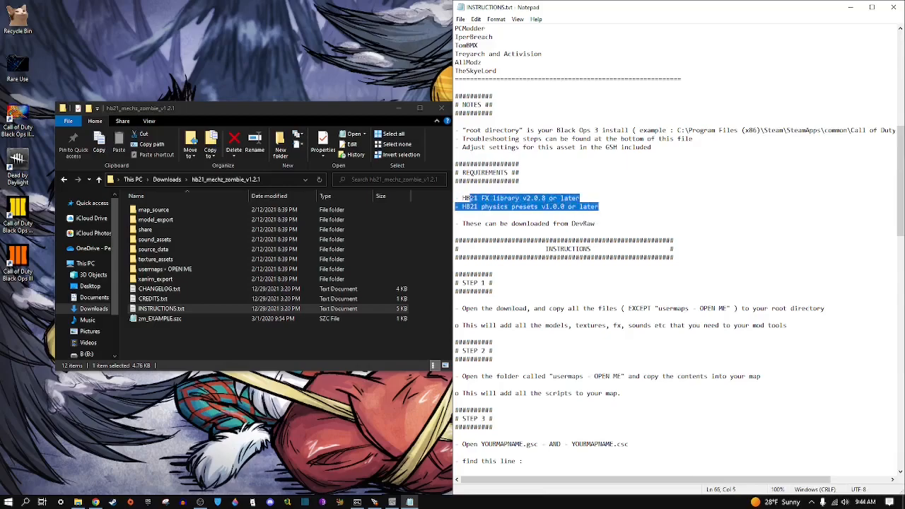
# - Switch to Chrome beside the instructions and locate the BO3 FX Library and Physics Preset Pack among the essentials
pyautogui.click(410, 503)
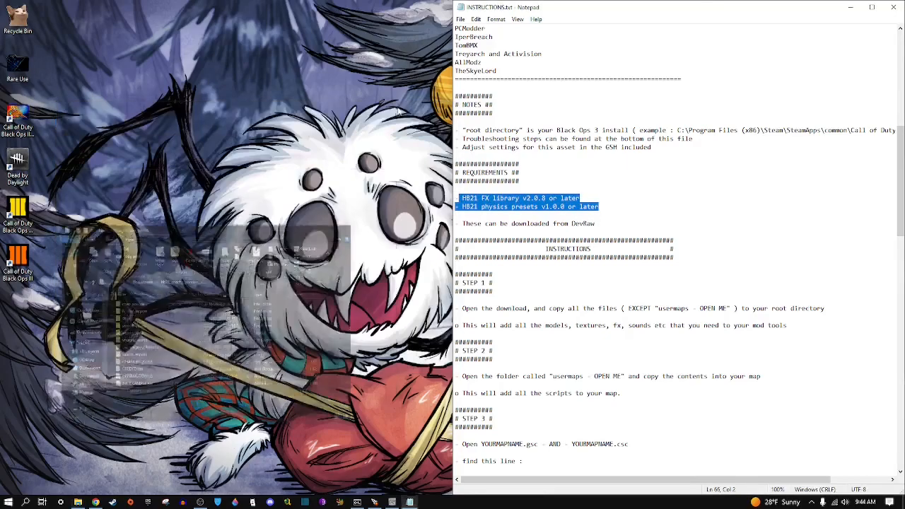
pyautogui.click(95, 502)
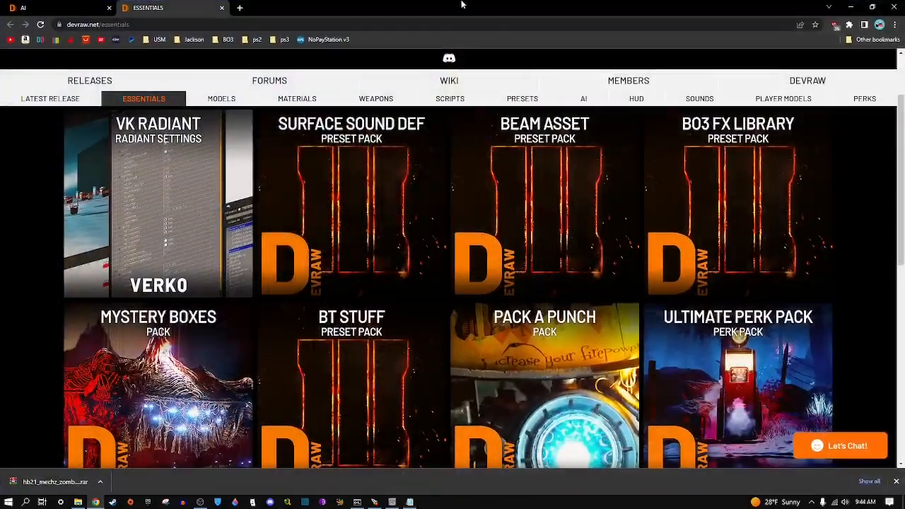
pyautogui.press('super+Left')
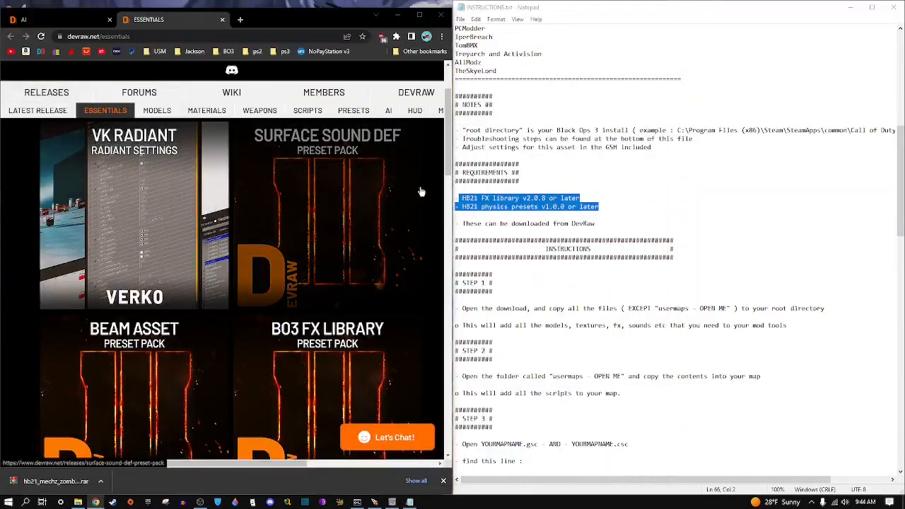
pyautogui.moveTo(486, 198); pyautogui.dragTo(488, 198)
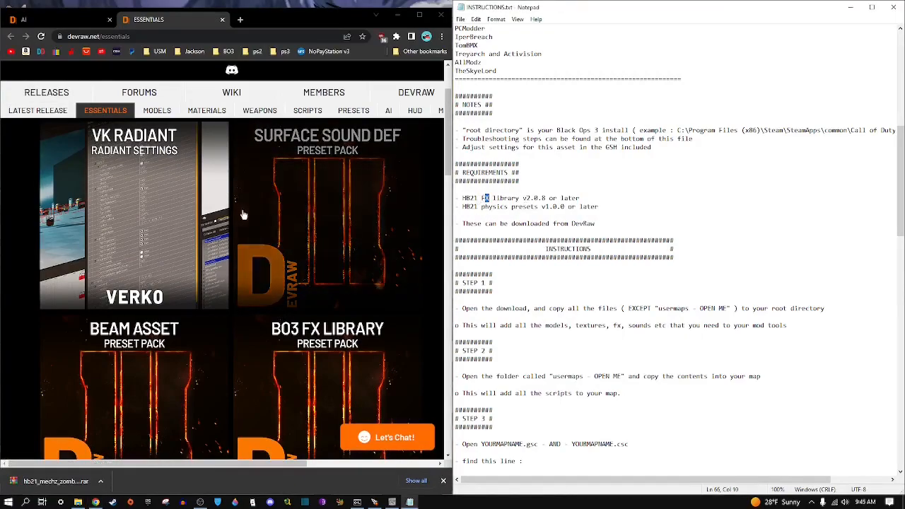
pyautogui.scroll(-3, 240, 214)
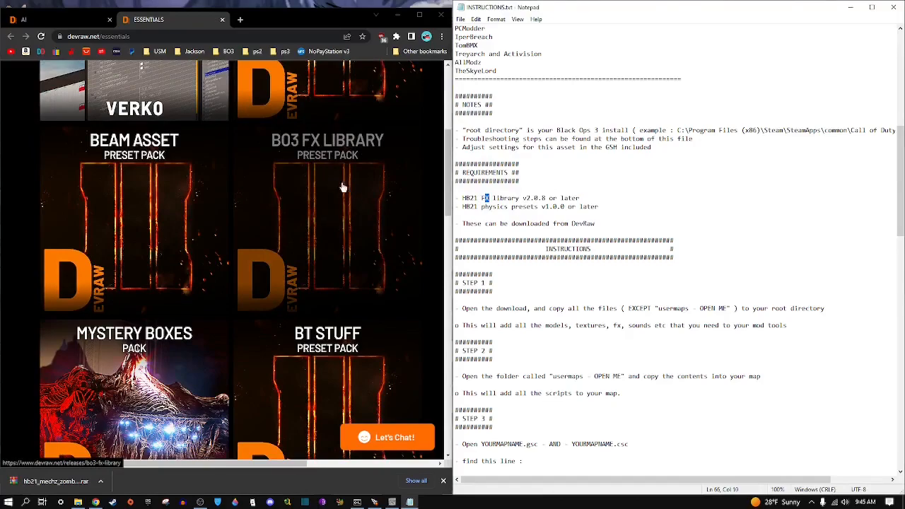
pyautogui.scroll(2, 333, 217)
pyautogui.scroll(-8, 333, 217)
pyautogui.scroll(-3, 333, 217)
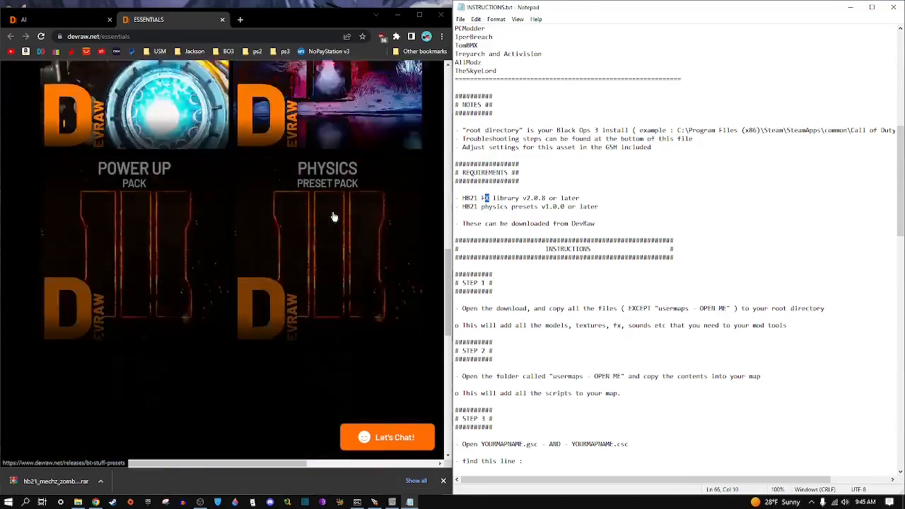
pyautogui.scroll(1, 326, 187)
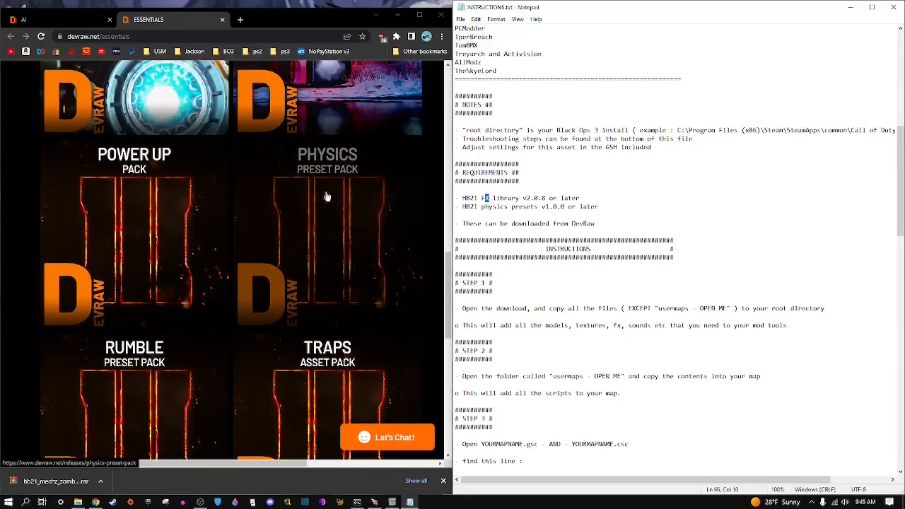
# - Put the browser away and read on in the instructions from the requirements to the installation steps
pyautogui.click(437, 15)
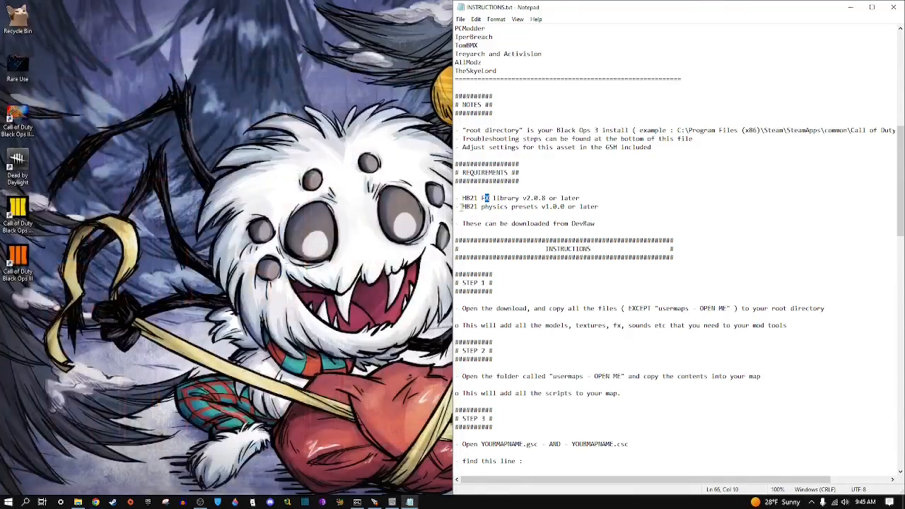
pyautogui.click(573, 189)
pyautogui.scroll(8, 573, 188)
pyautogui.scroll(-11, 471, 225)
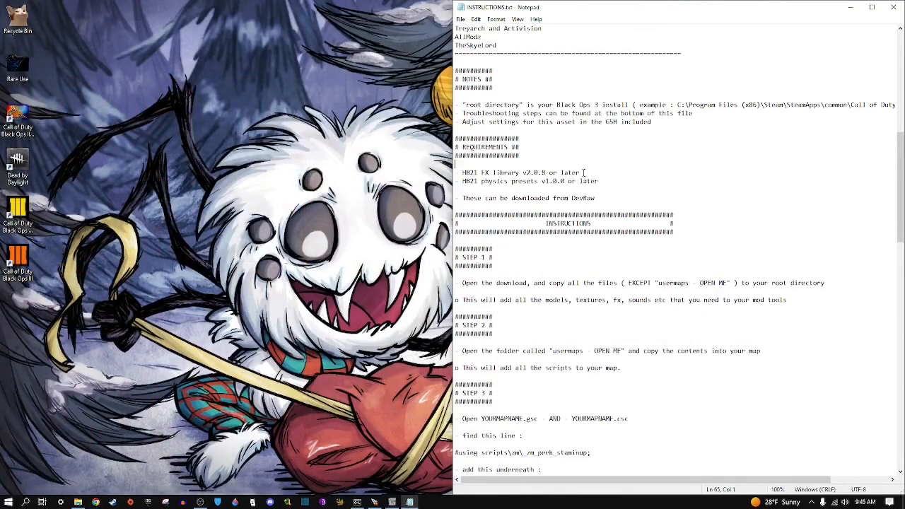
# - Arrange the hb21_mechz_zombie_v1.2.1 folder side by side with the opened Call of Duty Black Ops III root folder
pyautogui.click(78, 502)
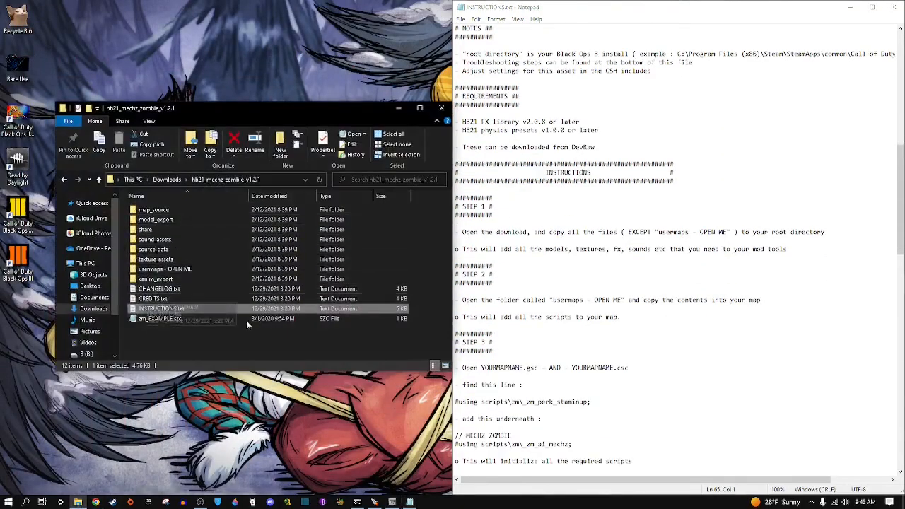
pyautogui.click(204, 338)
pyautogui.moveTo(320, 111); pyautogui.dragTo(763, 106)
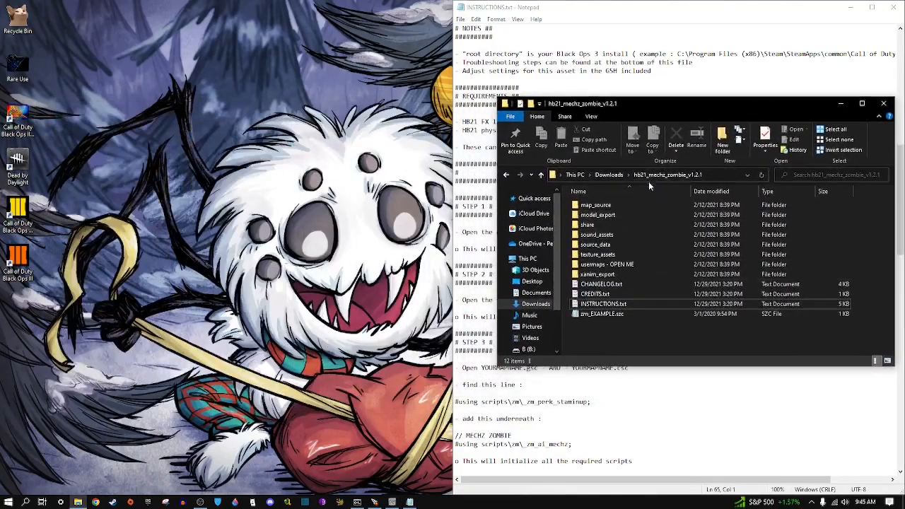
pyautogui.doubleClick(15, 123)
pyautogui.moveTo(260, 12); pyautogui.dragTo(300, 108)
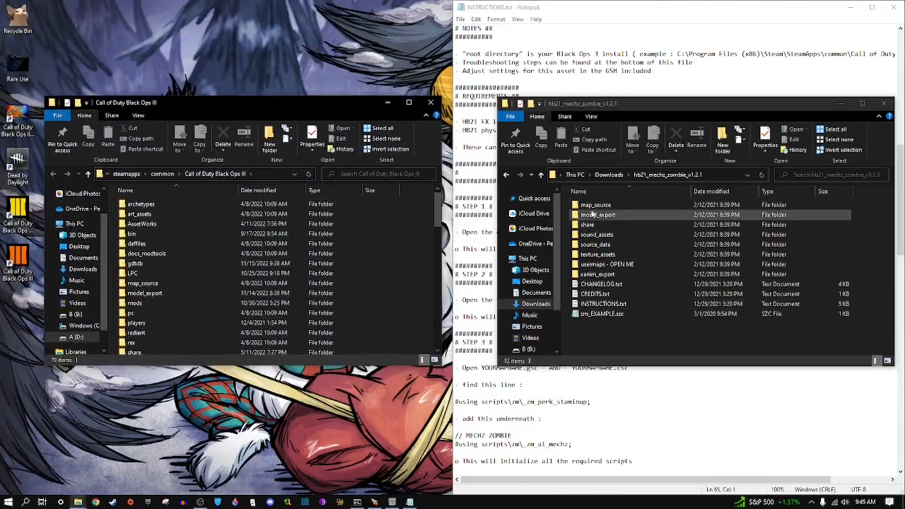
# - Try to copy all asset folders except "usermaps - OPEN ME" into the Call of Duty Black Ops III root folder
pyautogui.click(598, 274)
pyautogui.hotkey('shift', 'Up')
pyautogui.hotkey('shift', 'Up')
pyautogui.hotkey('shift', 'Up')
pyautogui.hotkey('shift', 'Up')
pyautogui.hotkey('shift', 'Up')
pyautogui.hotkey('shift', 'Up')
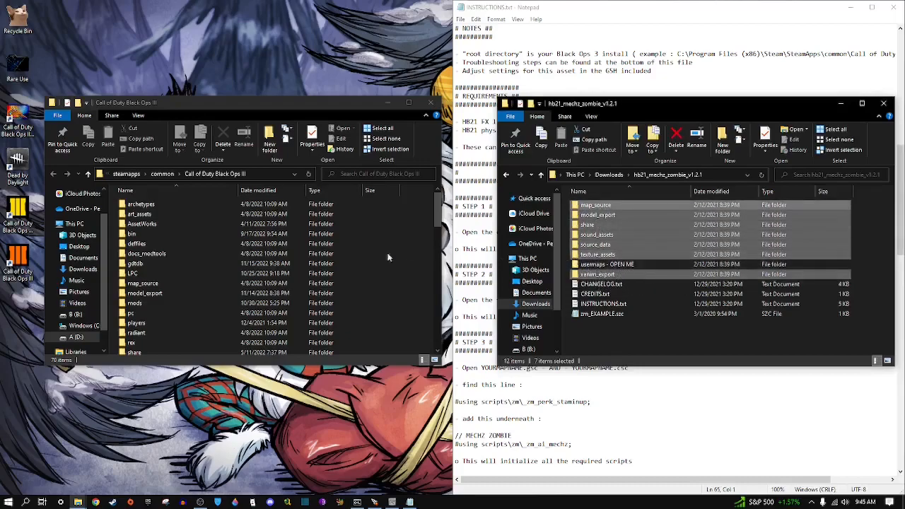
pyautogui.click(440, 269)
pyautogui.hotkey('ctrl', 'v')
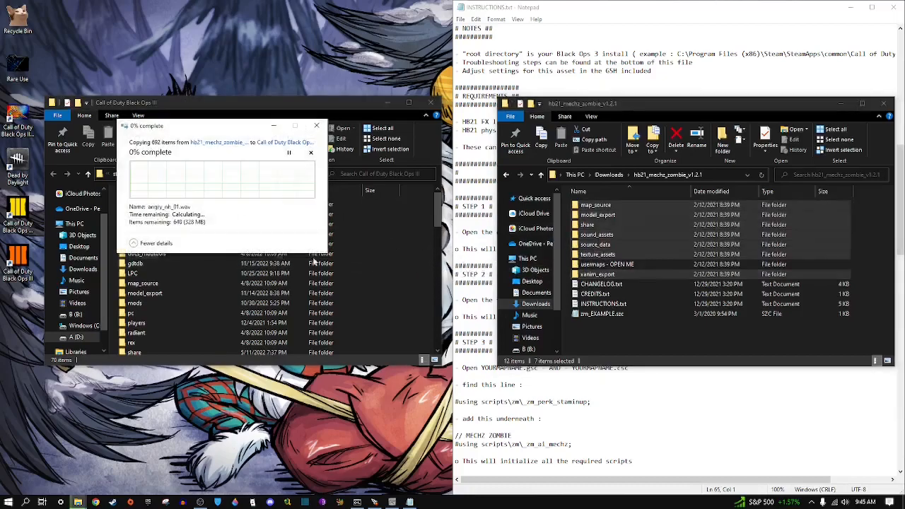
pyautogui.click(310, 154)
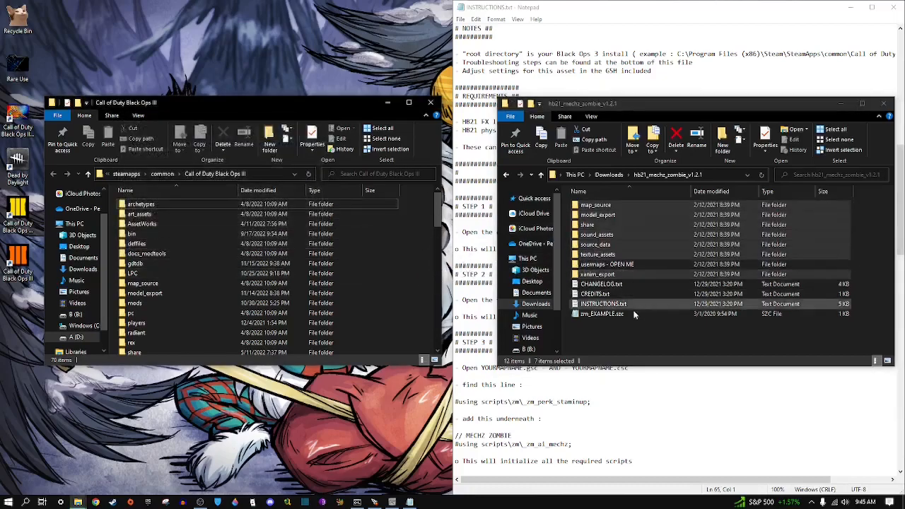
# - Delete every folder except "usermaps - OPEN ME" from the hb21_mechz_zombie_v1.2.1 download
pyautogui.click(637, 314)
pyautogui.keyDown('ctrl'); pyautogui.click(598, 274); pyautogui.keyUp('ctrl')
pyautogui.keyDown('ctrl'); pyautogui.click(598, 254); pyautogui.keyUp('ctrl')
pyautogui.keyDown('ctrl'); pyautogui.click(596, 234); pyautogui.keyUp('ctrl')
pyautogui.keyDown('ctrl'); pyautogui.click(587, 225); pyautogui.keyUp('ctrl')
pyautogui.keyDown('ctrl'); pyautogui.click(598, 215); pyautogui.keyUp('ctrl')
pyautogui.keyDown('ctrl'); pyautogui.click(595, 204); pyautogui.keyUp('ctrl')
pyautogui.keyDown('ctrl'); pyautogui.click(597, 244); pyautogui.keyUp('ctrl')
pyautogui.rightClick(598, 235)
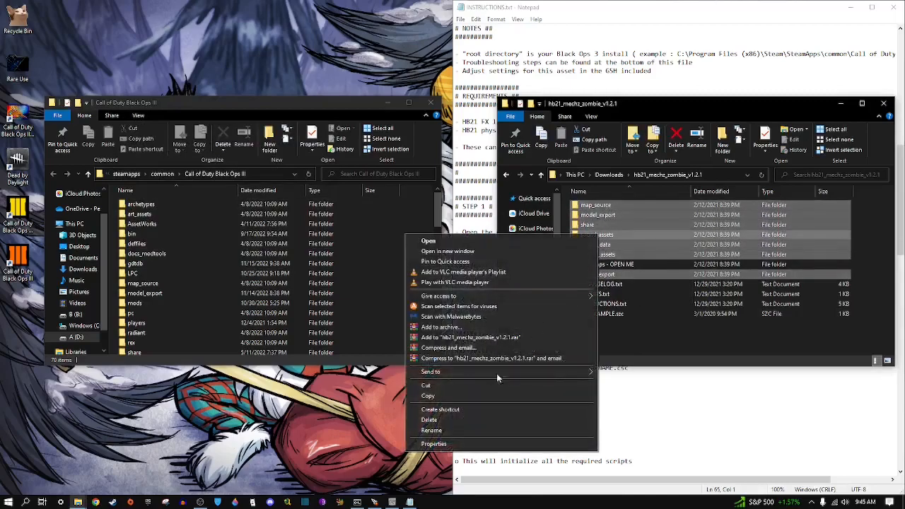
pyautogui.click(461, 420)
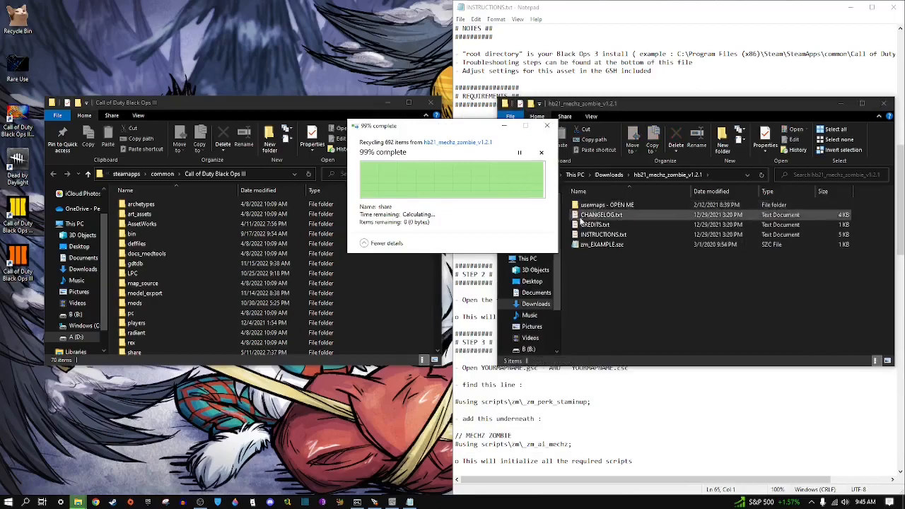
# - Open YOUR_MAP_NAME inside "usermaps - OPEN ME" and the zm_nanny map folder inside the game's usermaps folder
pyautogui.doubleClick(608, 206)
pyautogui.doubleClick(617, 205)
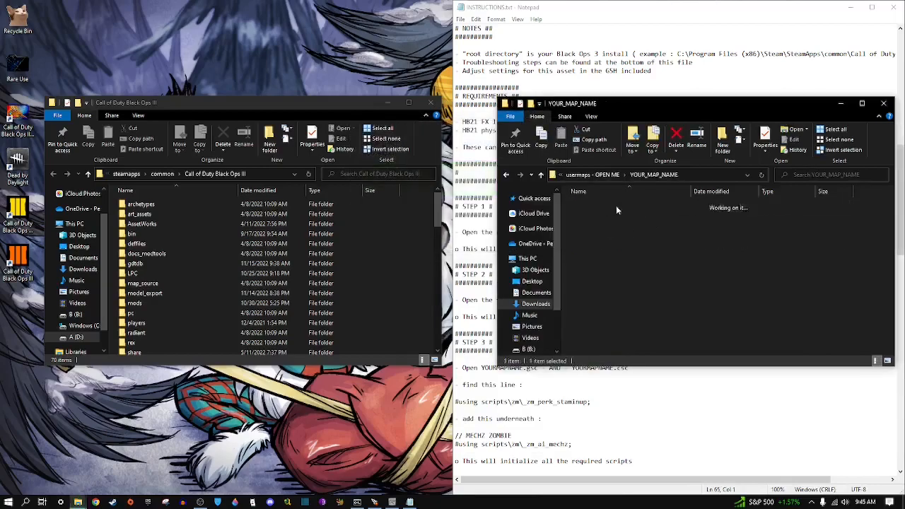
pyautogui.scroll(-6, 168, 241)
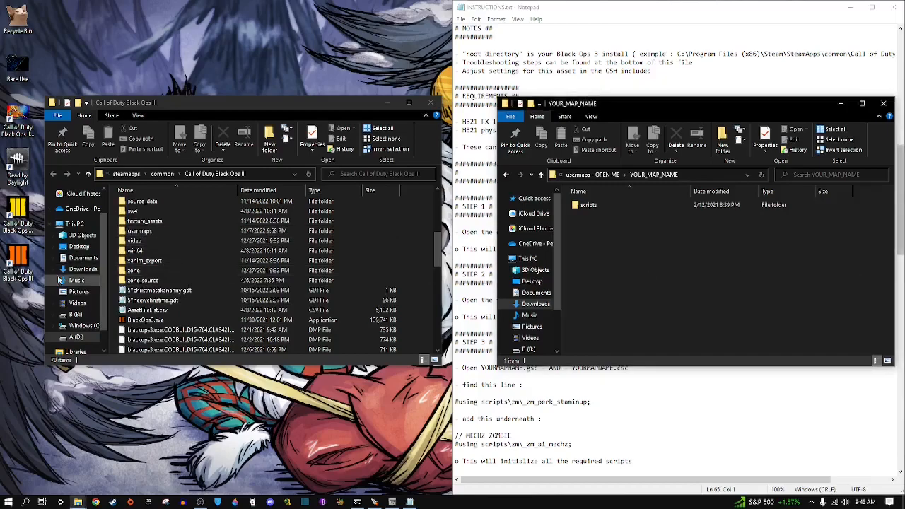
pyautogui.doubleClick(140, 230)
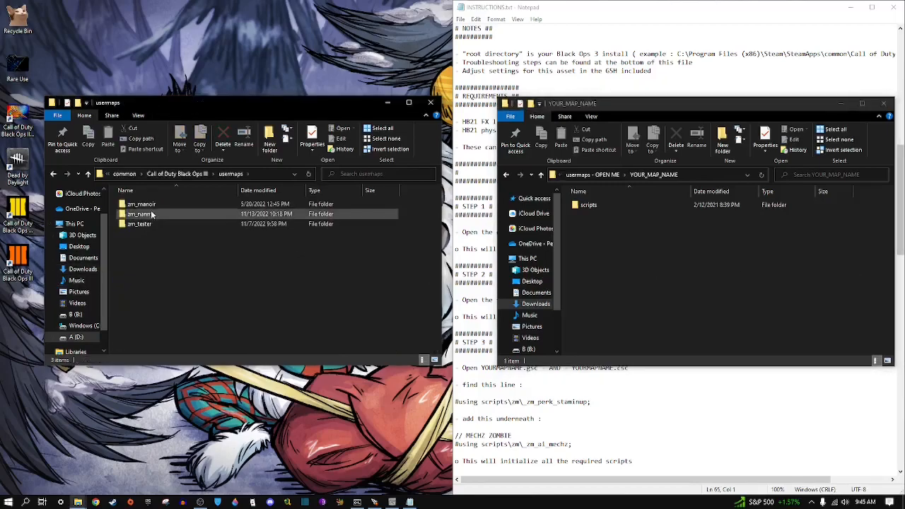
pyautogui.doubleClick(156, 214)
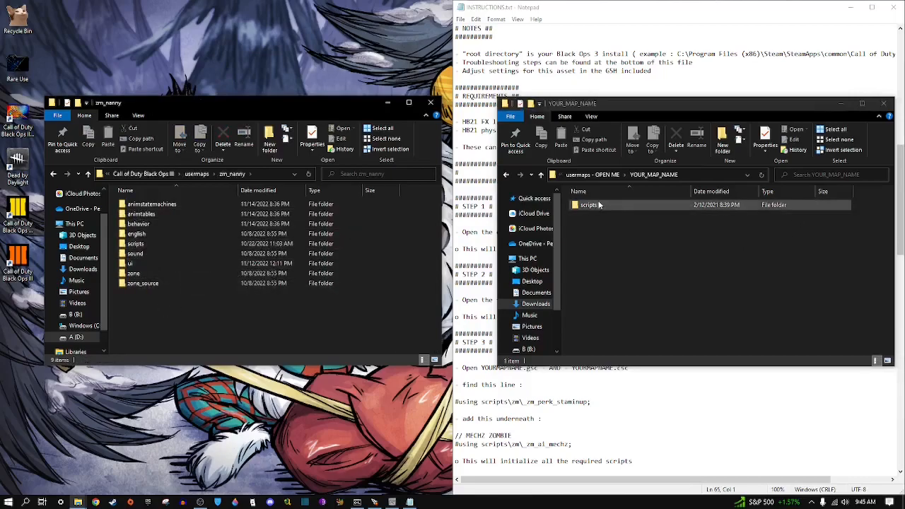
# - Return to the hb21_mechz_zombie_v1.2.1 folder and delete "usermaps - OPEN ME" from it
pyautogui.click(672, 205)
pyautogui.moveTo(658, 205); pyautogui.dragTo(637, 237)
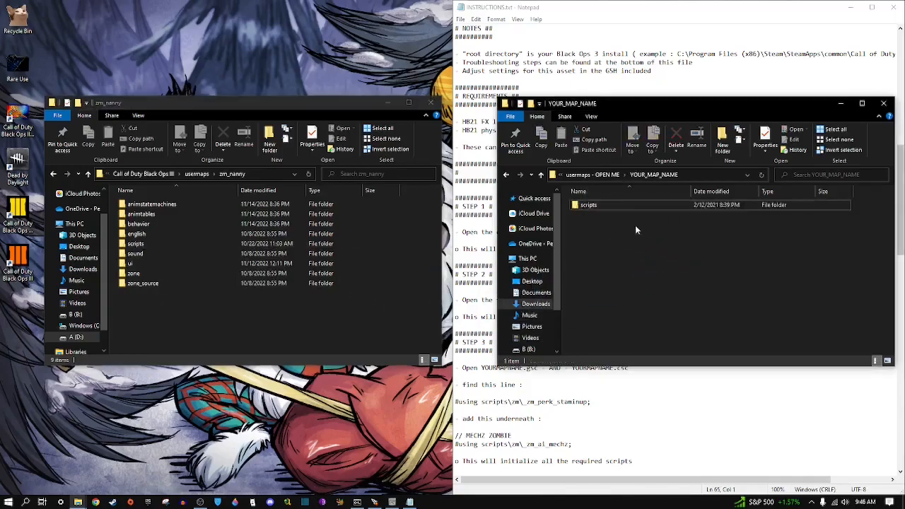
pyautogui.click(601, 175)
pyautogui.click(599, 177)
pyautogui.rightClick(600, 206)
pyautogui.click(469, 424)
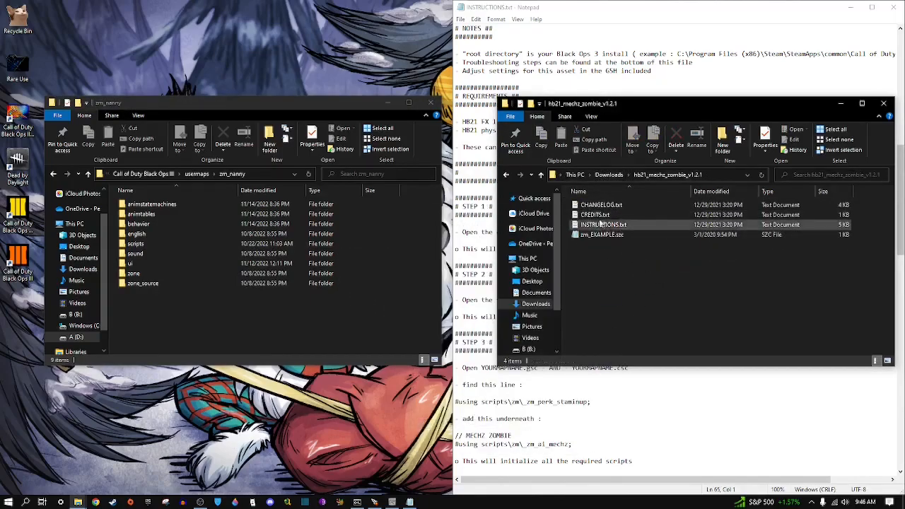
# - Delete CHANGELOG.txt, CREDITS.txt and zm_EXAMPLE.szc from the hb21_mechz_zombie_v1.2.1 folder and close its window
pyautogui.click(601, 205)
pyautogui.keyDown('shift'); pyautogui.click(595, 214); pyautogui.keyUp('shift')
pyautogui.rightClick(602, 215)
pyautogui.click(485, 395)
pyautogui.rightClick(603, 216)
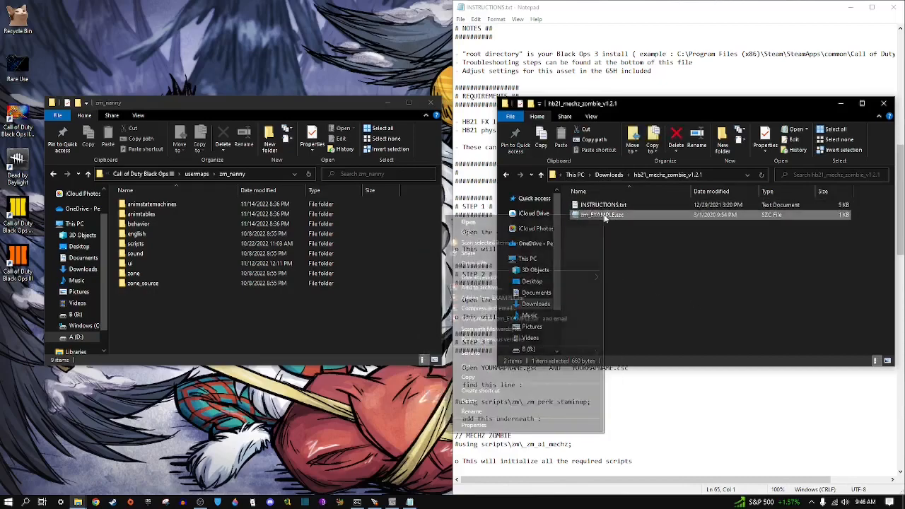
pyautogui.click(505, 402)
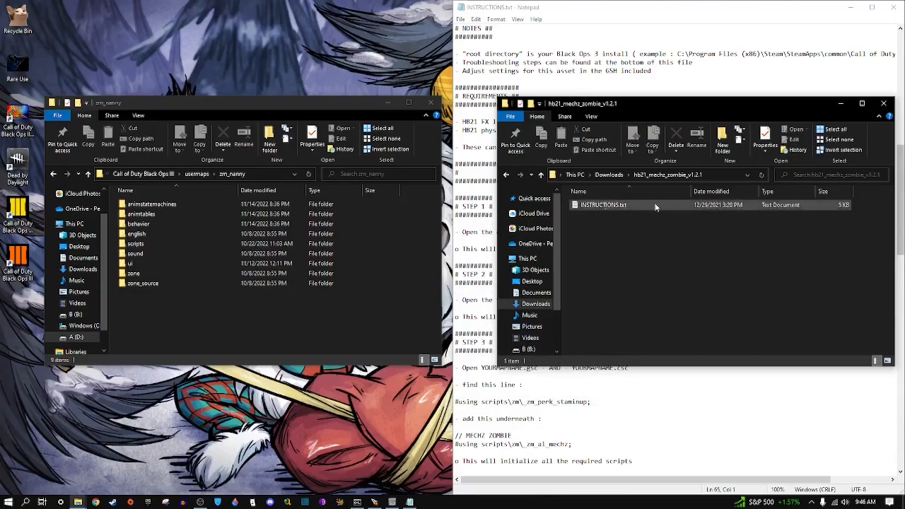
pyautogui.click(884, 103)
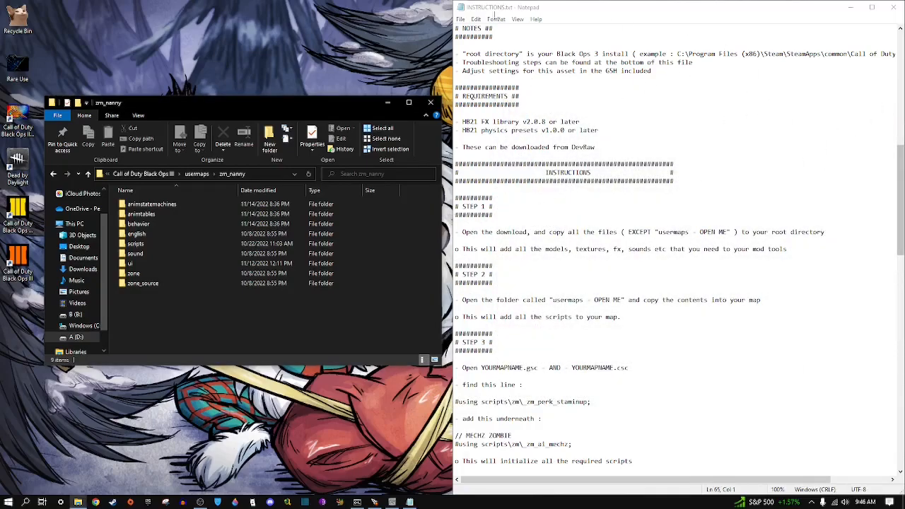
# - Bring up STEP 3 of the instructions and reopen the zm_nanny map folder from the game's root through usermaps
pyautogui.scroll(-1, 635, 216)
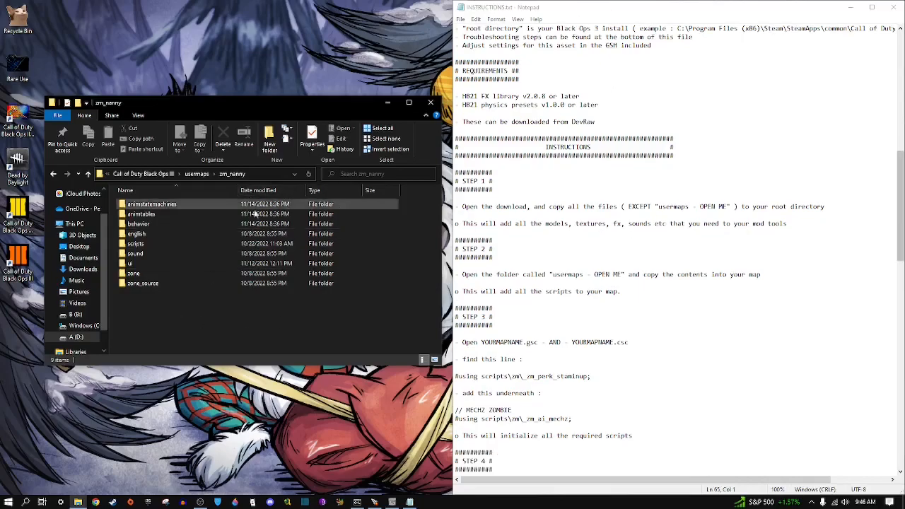
pyautogui.scroll(-1, 747, 237)
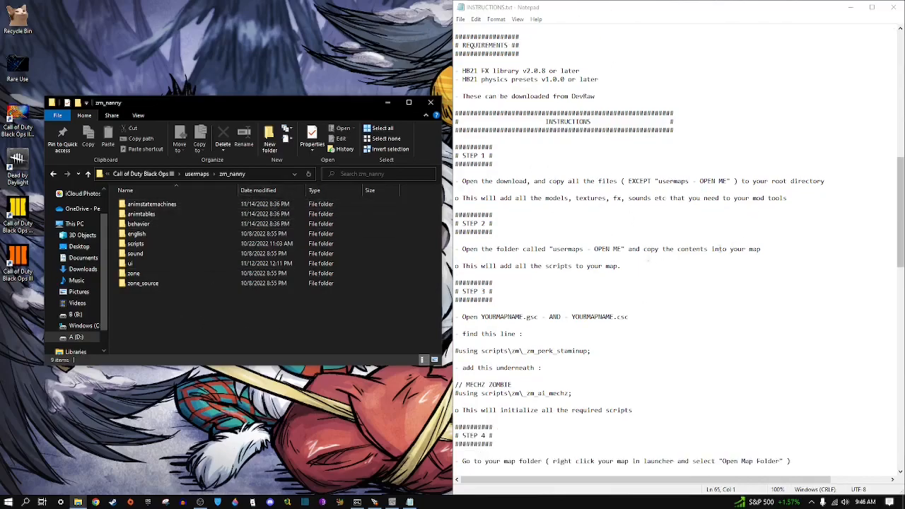
pyautogui.scroll(-2, 653, 259)
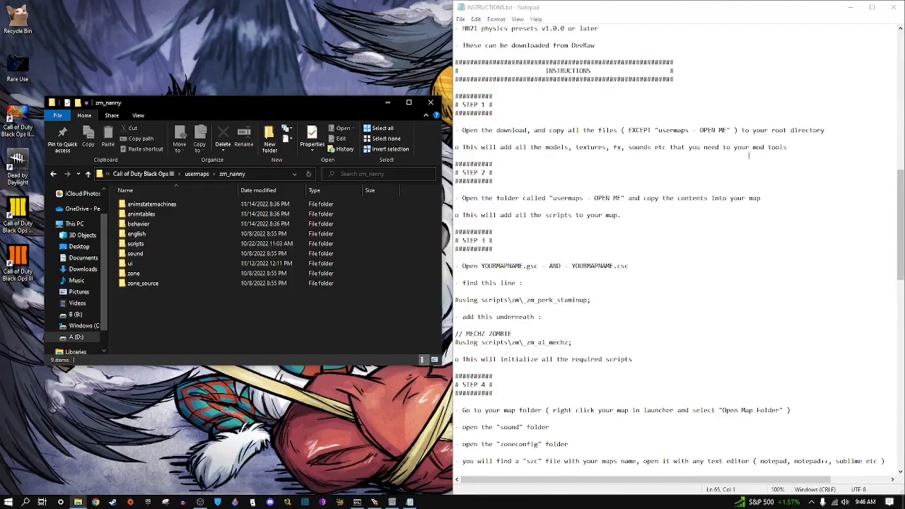
pyautogui.scroll(-1, 481, 240)
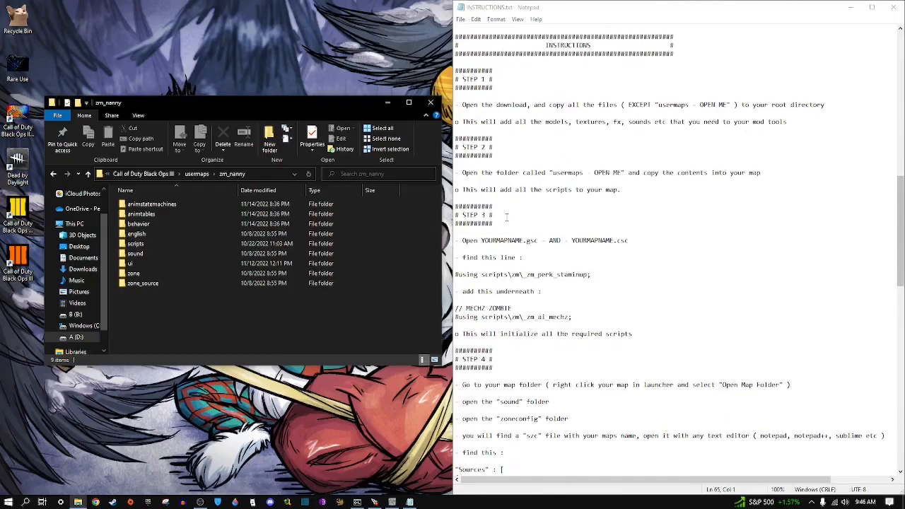
pyautogui.scroll(-1, 572, 209)
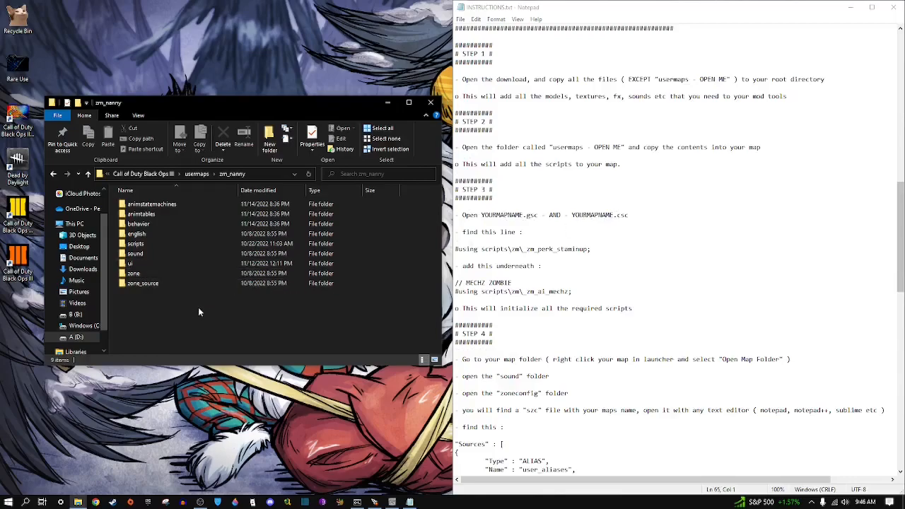
pyautogui.click(140, 173)
pyautogui.doubleClick(155, 285)
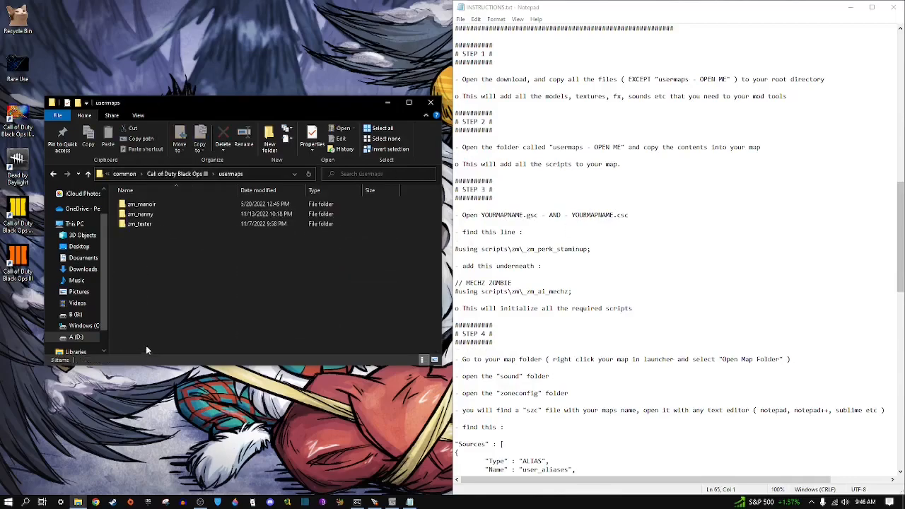
pyautogui.doubleClick(141, 214)
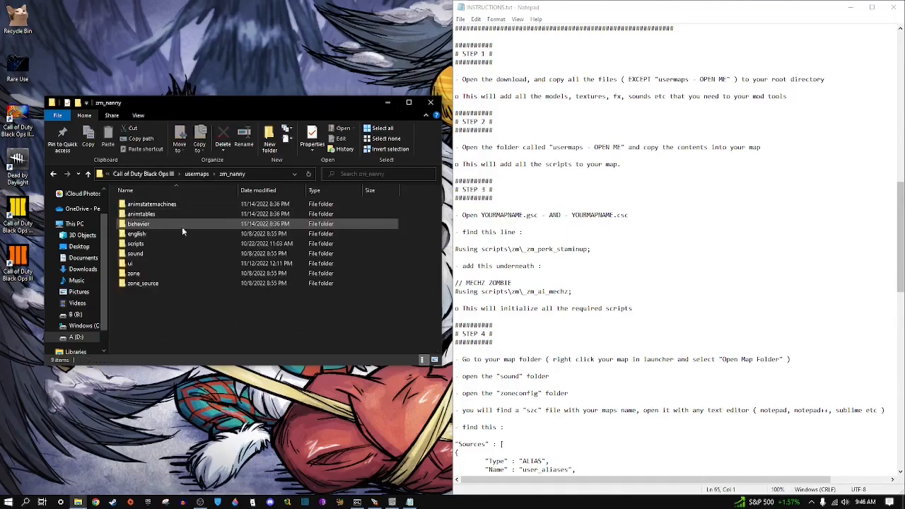
# - Open zm_nanny.csc from the map's scripts\zm folder and place it side by side with the instructions
pyautogui.doubleClick(150, 243)
pyautogui.doubleClick(145, 214)
pyautogui.scroll(-5, 176, 253)
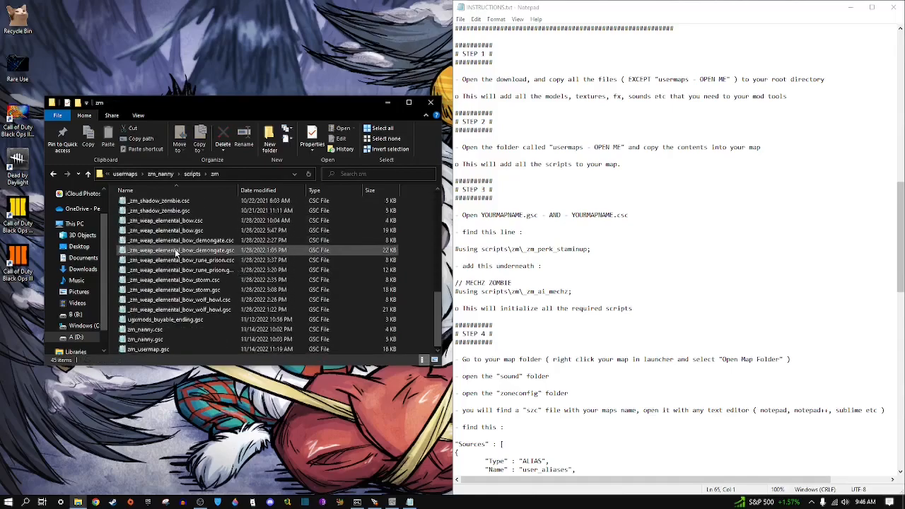
pyautogui.doubleClick(154, 332)
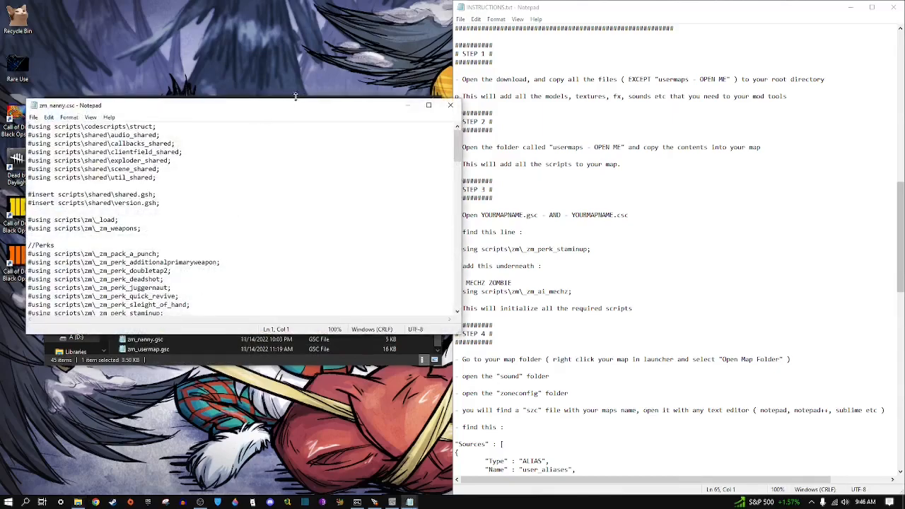
pyautogui.moveTo(302, 108); pyautogui.dragTo(256, 114)
pyautogui.press('super+Left')
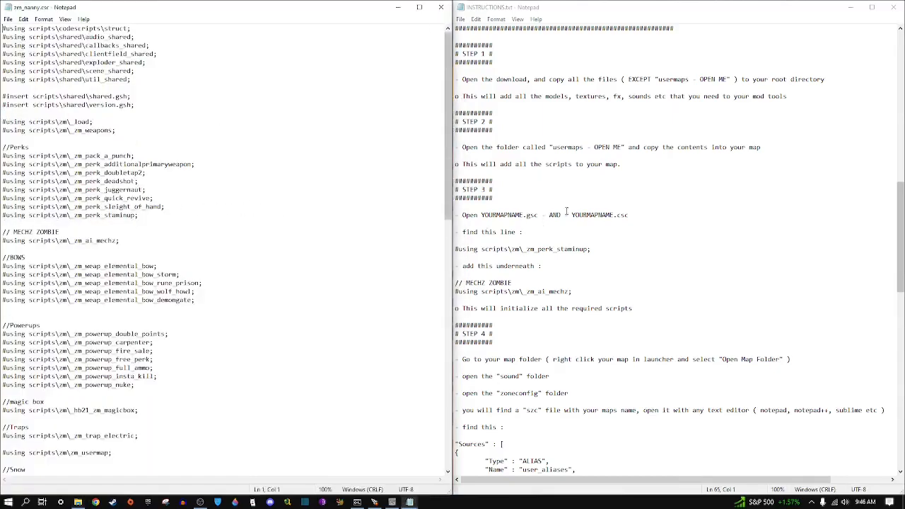
# - Check zm_nanny.csc for the "// MECHZ ZOMBIE" and "#using scripts\zm\_zm_ai_mechz;" lines beneath the _zm_perk_staminup line and close it
pyautogui.scroll(-1, 515, 223)
pyautogui.moveTo(590, 224); pyautogui.dragTo(455, 223)
pyautogui.click(482, 224)
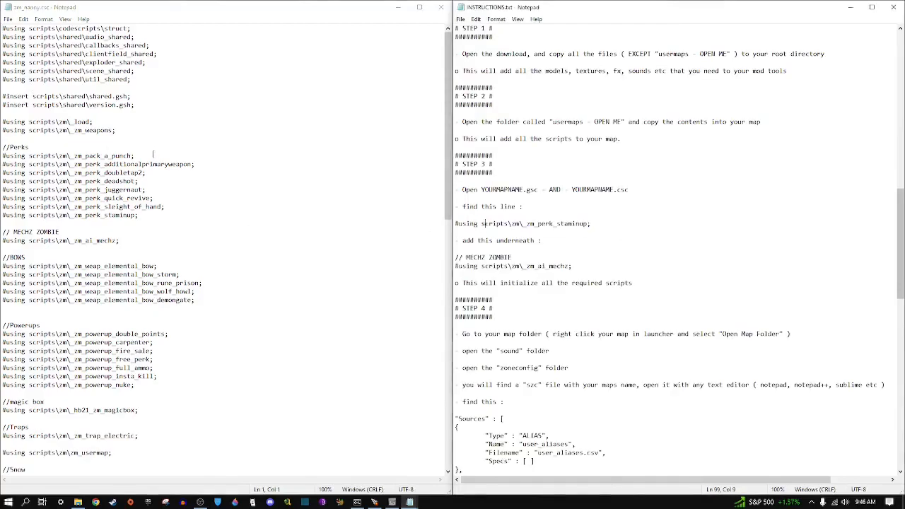
pyautogui.scroll(-2, 153, 154)
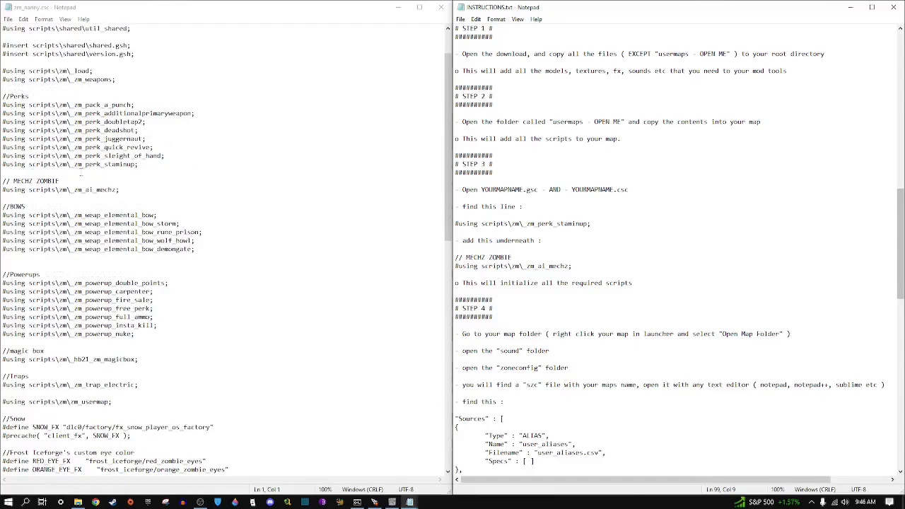
pyautogui.click(89, 172)
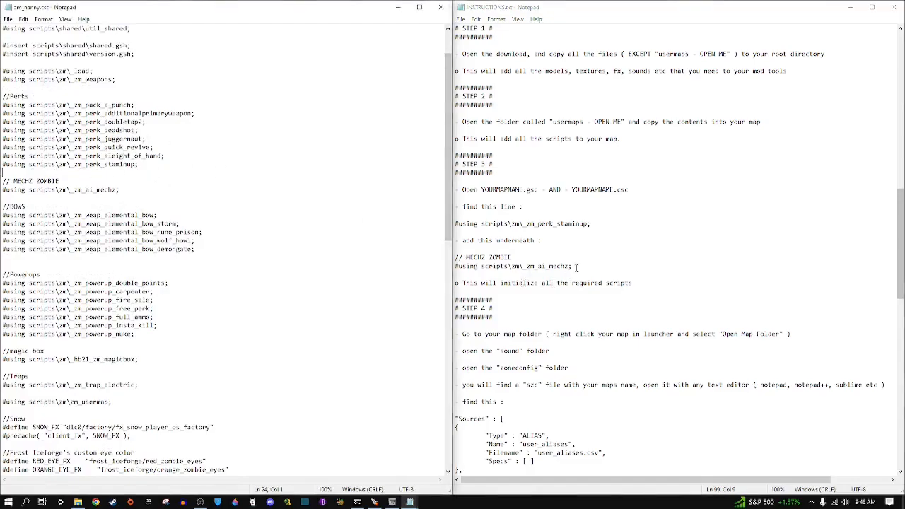
pyautogui.moveTo(577, 269); pyautogui.dragTo(456, 268)
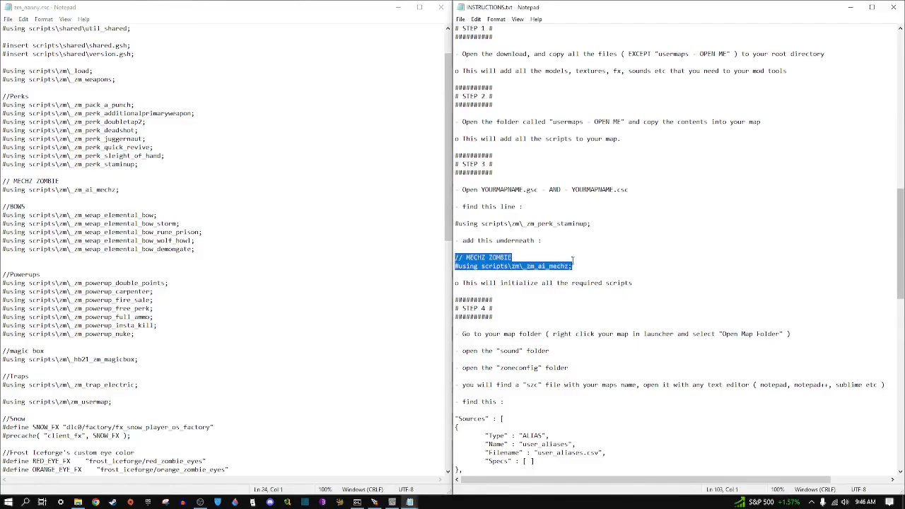
pyautogui.click(5, 183)
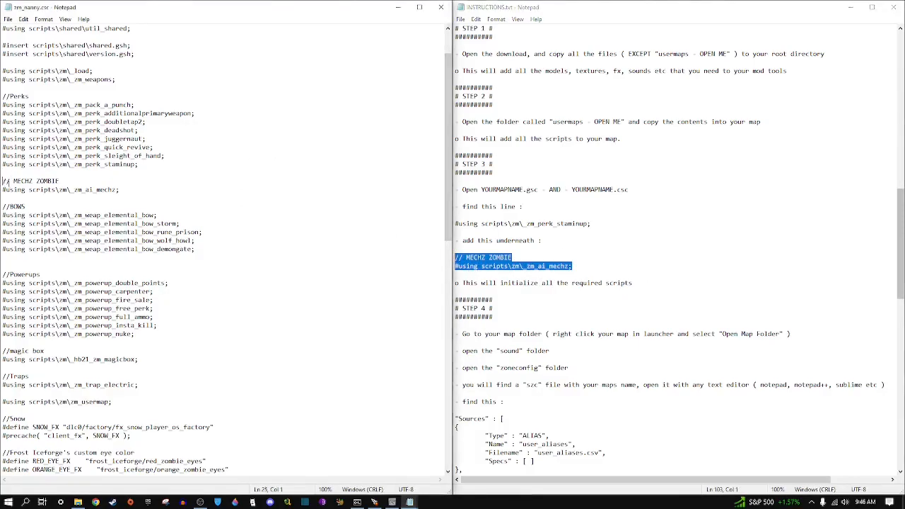
pyautogui.click(441, 8)
# - Open zm_nanny.gsc beside the instructions, check its perks section for the same MECHZ ZOMBIE lines, and close it
pyautogui.doubleClick(145, 340)
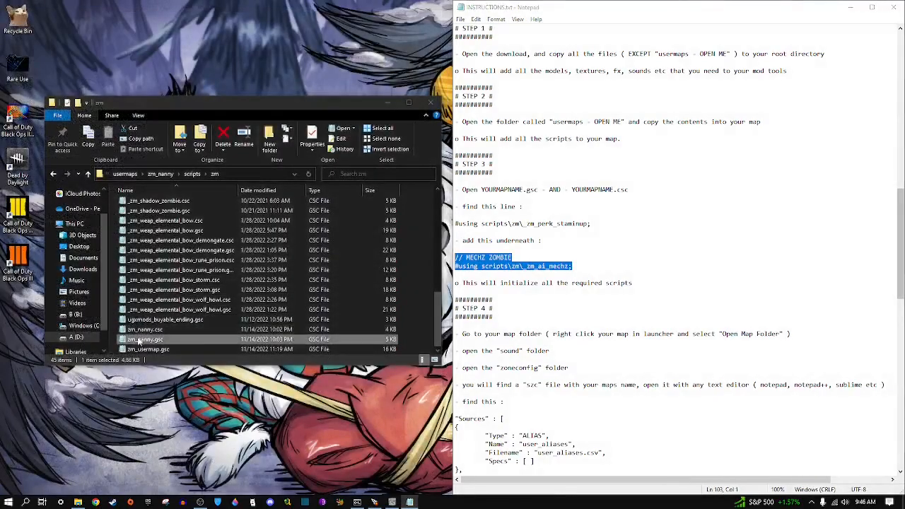
pyautogui.moveTo(233, 109); pyautogui.dragTo(0, 134)
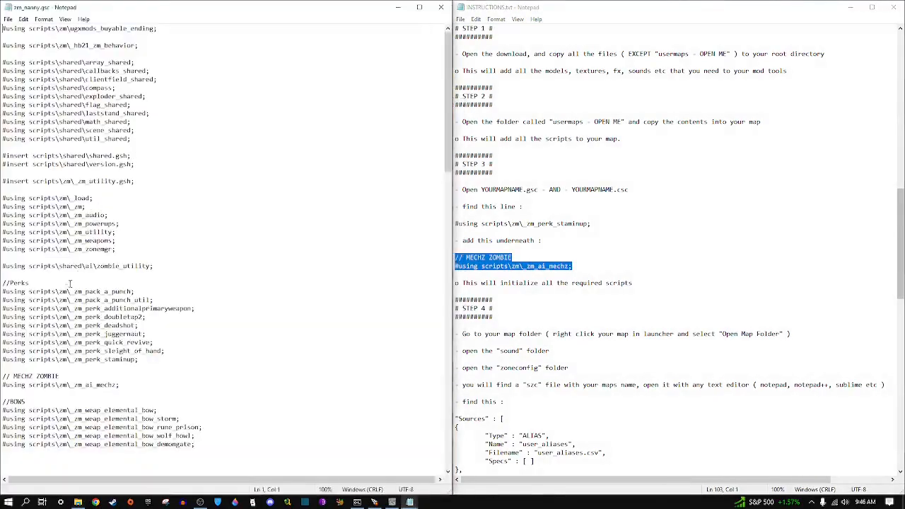
pyautogui.scroll(-2, 119, 283)
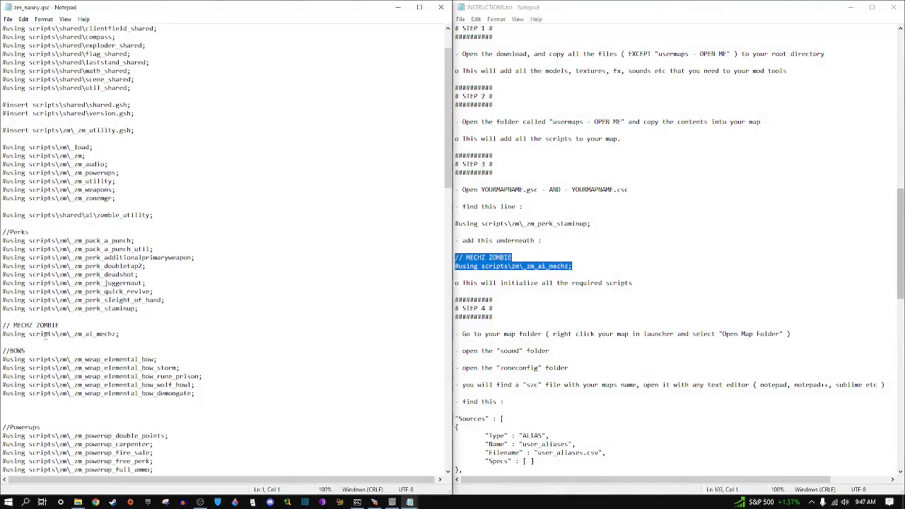
pyautogui.click(441, 7)
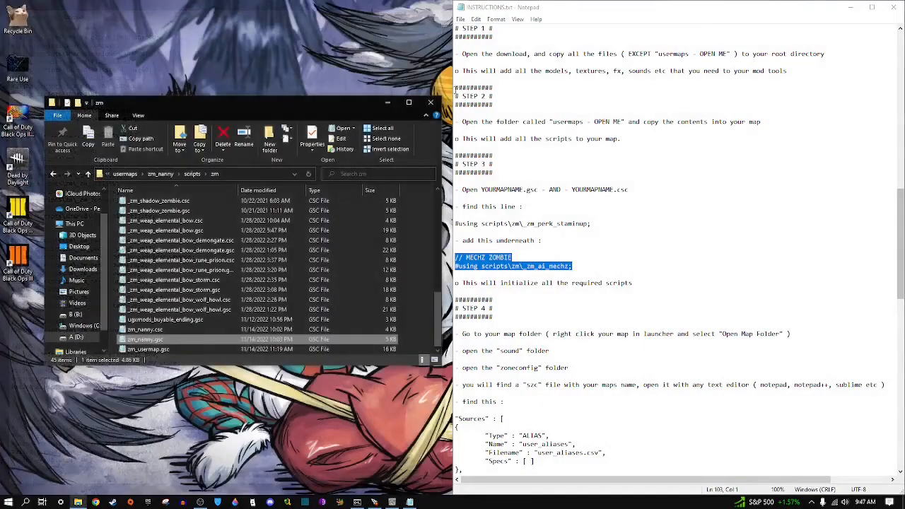
# - Bring up STEP 4 of the instructions and go back to the zm_nanny map folder within usermaps
pyautogui.click(552, 259)
pyautogui.scroll(-2, 580, 221)
pyautogui.scroll(-1, 581, 218)
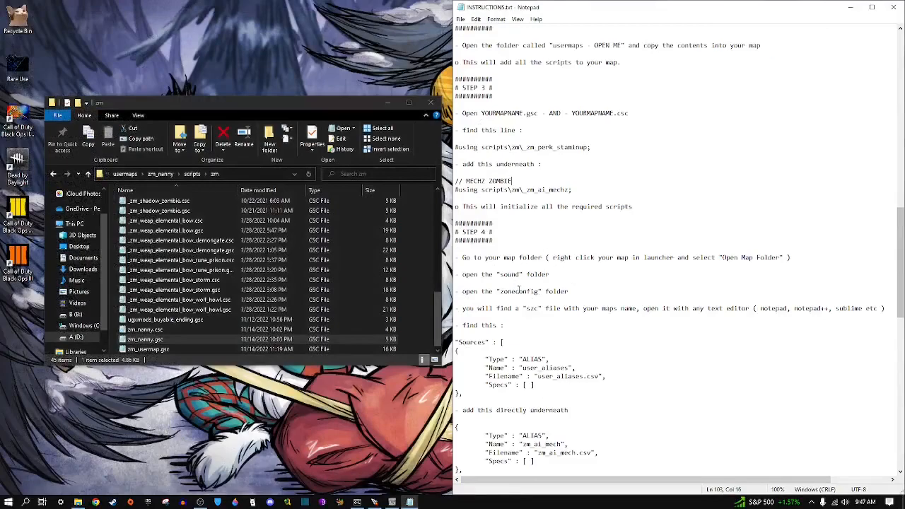
pyautogui.scroll(-3, 565, 283)
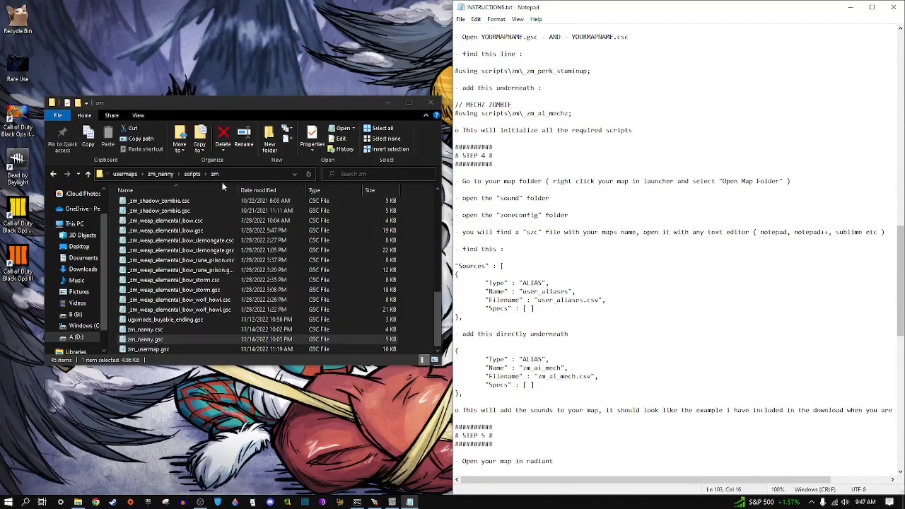
pyautogui.click(161, 174)
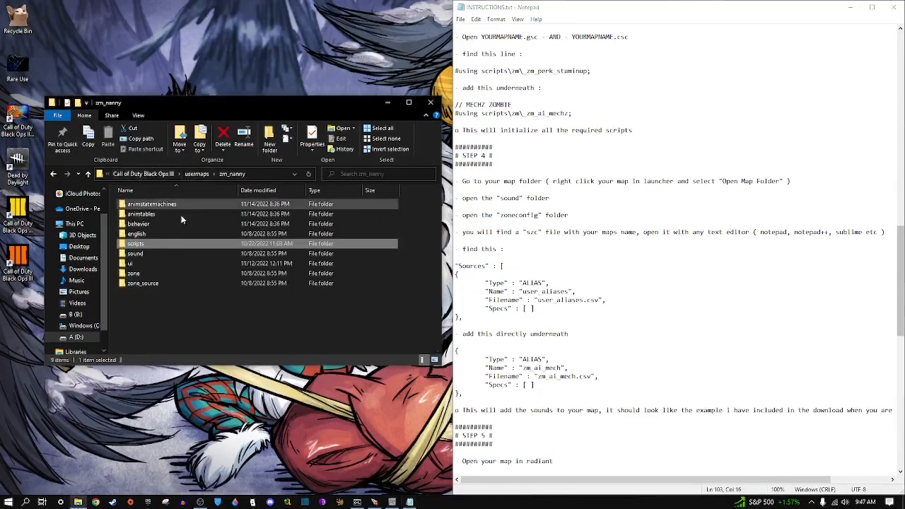
pyautogui.click(149, 174)
pyautogui.doubleClick(138, 350)
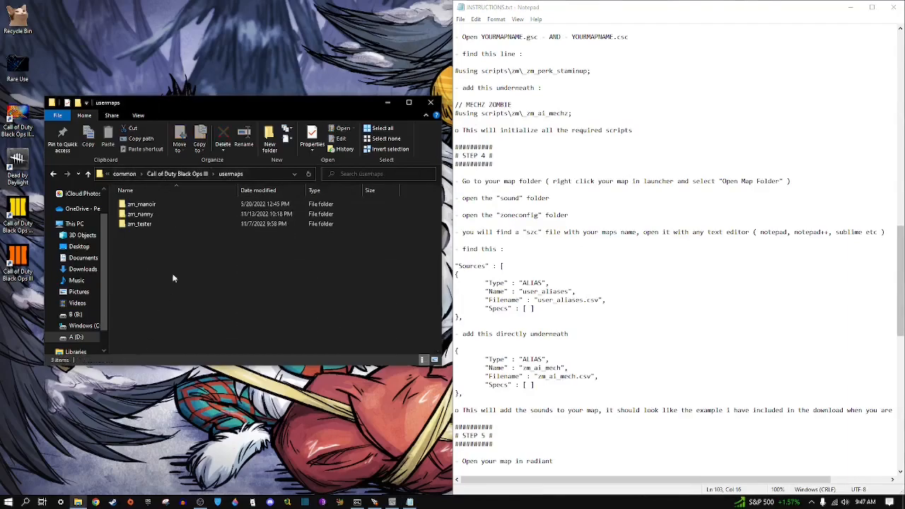
pyautogui.doubleClick(140, 214)
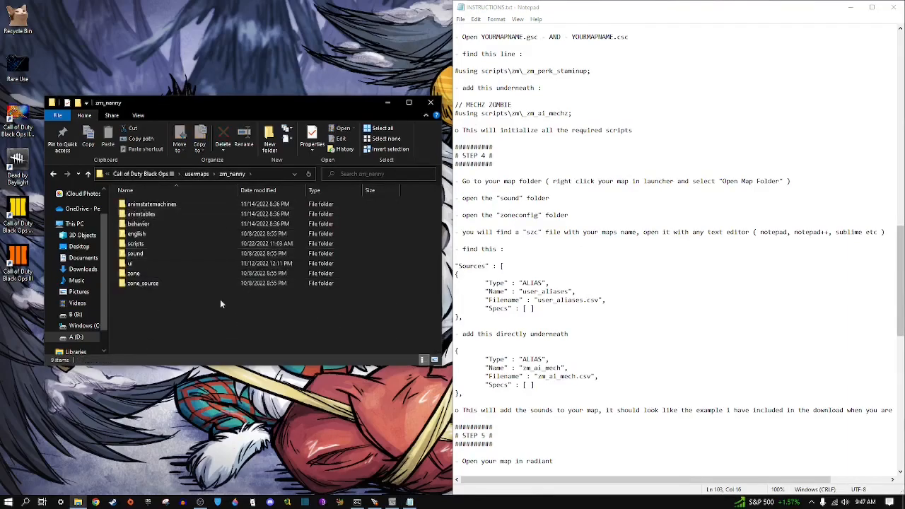
# - Open zm_nanny.szc from the map's sound\zoneconfig folder and place it side by side with the instructions
pyautogui.doubleClick(138, 255)
pyautogui.doubleClick(150, 213)
pyautogui.doubleClick(163, 206)
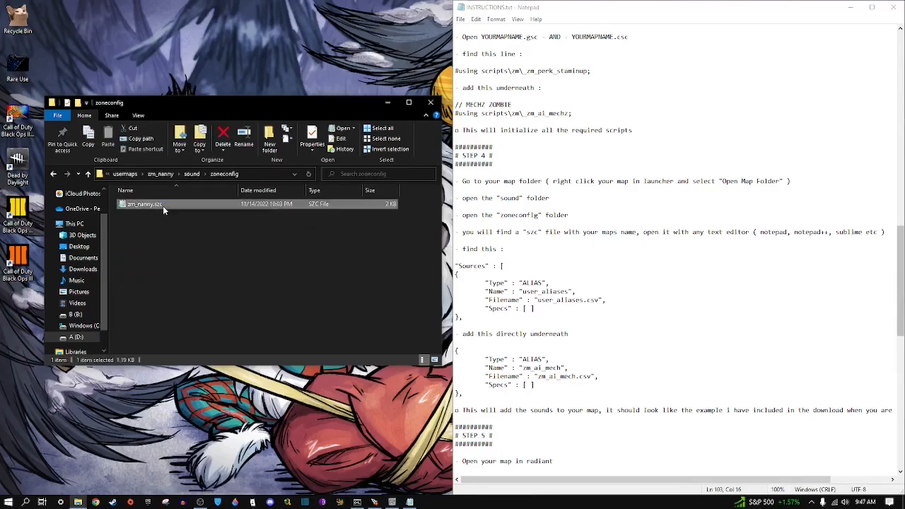
pyautogui.press('super+Left')
# - Compare the Sources list in zm_nanny.szc with STEP 4 and select the whole zm_ai_mech alias block in the instructions
pyautogui.scroll(-5, 111, 268)
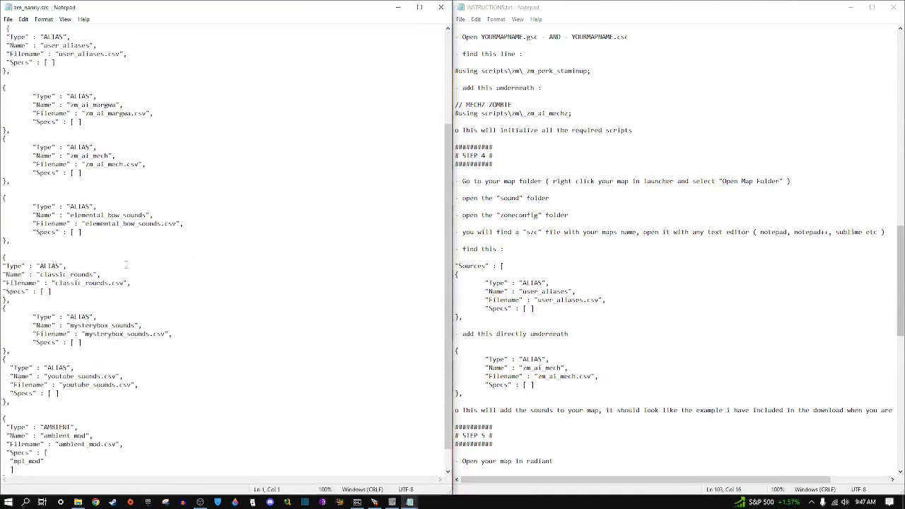
pyautogui.scroll(5, 113, 235)
pyautogui.scroll(-2, 572, 276)
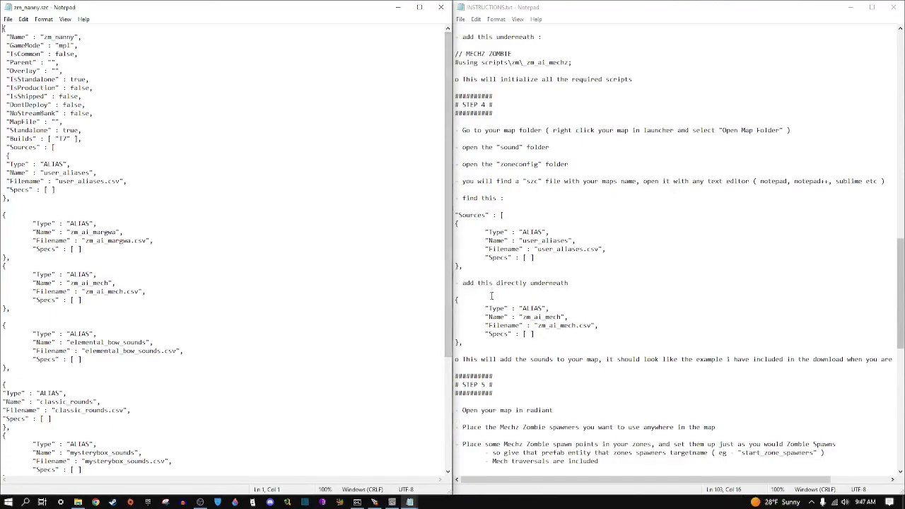
pyautogui.moveTo(485, 309); pyautogui.dragTo(599, 327)
pyautogui.click(457, 300)
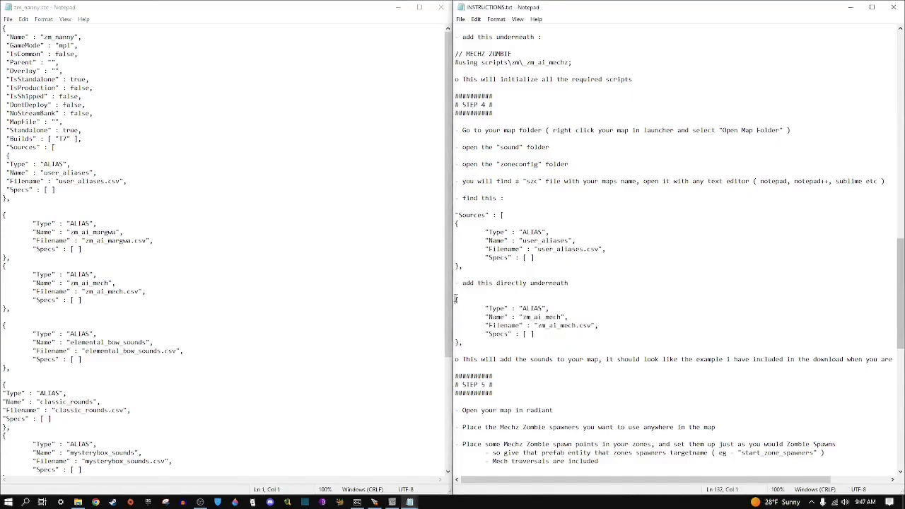
pyautogui.keyDown('shift'); pyautogui.click(471, 343); pyautogui.keyUp('shift')
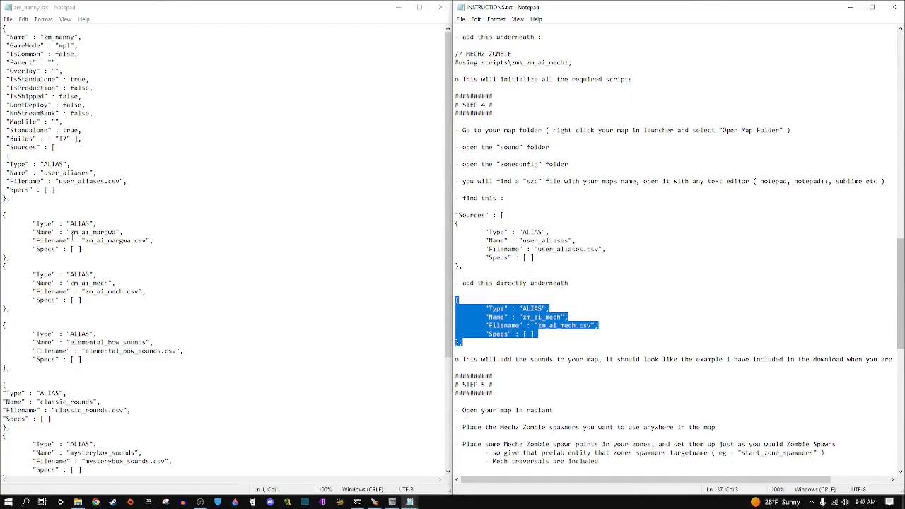
# - Check zm_nanny.szc for the zm_ai_mech alias block beneath the zm_ai_margwa block and close the file
pyautogui.click(23, 260)
pyautogui.press('Return')
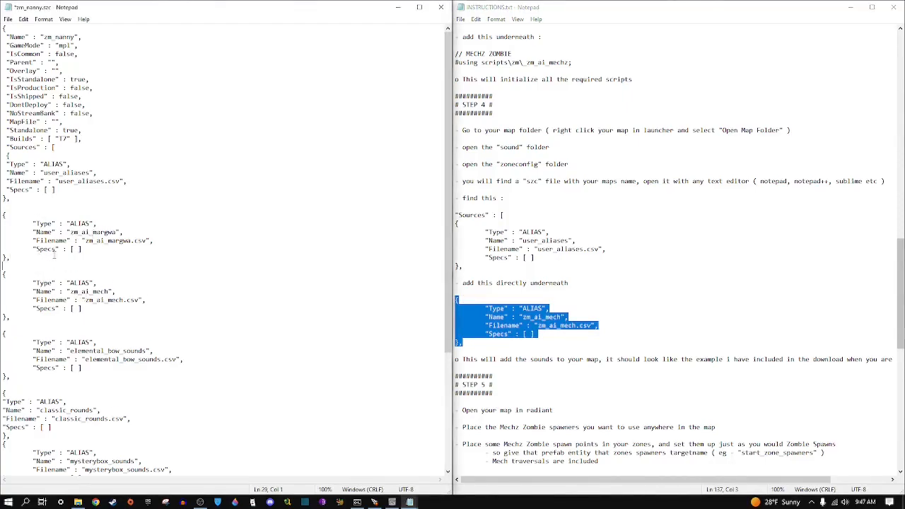
pyautogui.press('BackSpace')
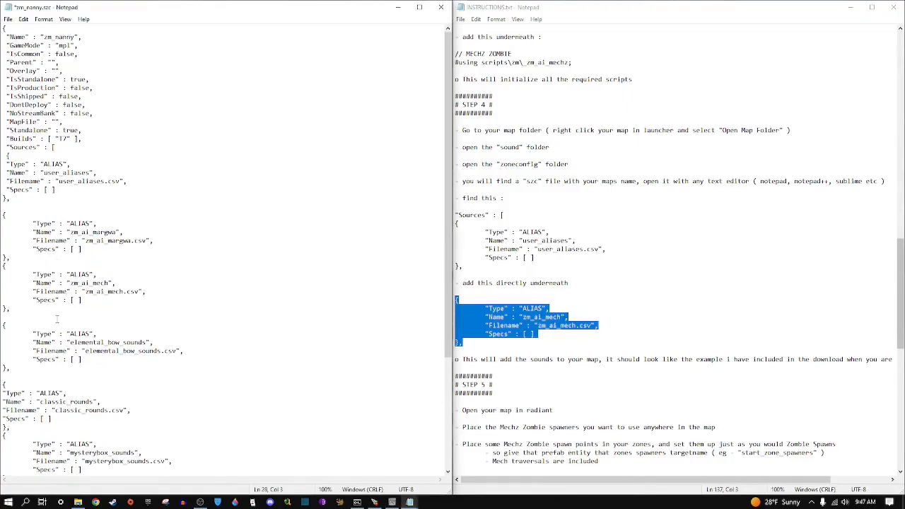
pyautogui.moveTo(10, 309); pyautogui.dragTo(2, 266)
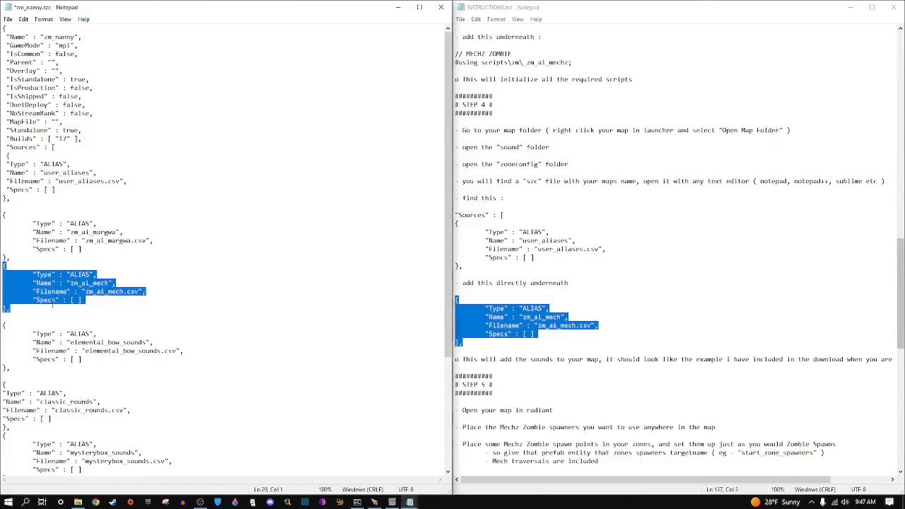
pyautogui.click(441, 7)
# - Read STEP 5 and STEP 6 of the instructions, including the path to the core_patch file
pyautogui.click(464, 268)
pyautogui.click(529, 316)
pyautogui.scroll(-5, 575, 219)
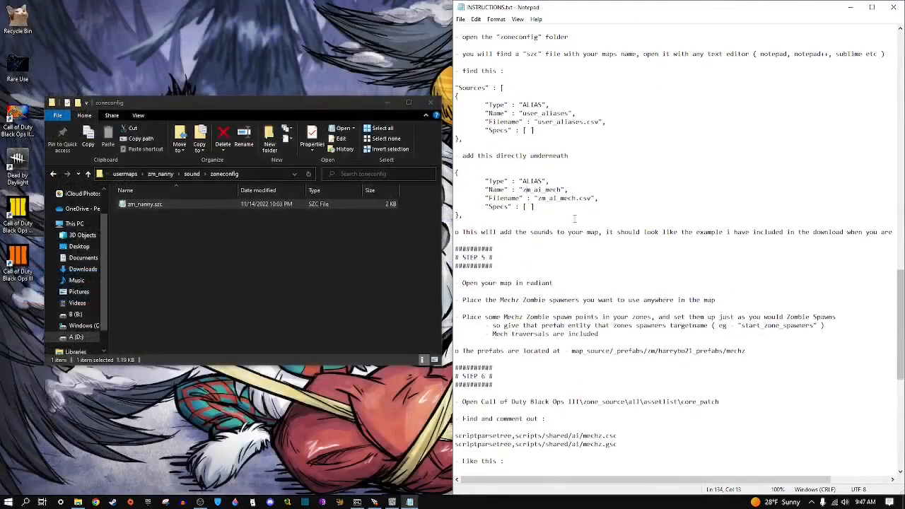
pyautogui.moveTo(465, 250); pyautogui.dragTo(493, 267)
pyautogui.click(498, 351)
pyautogui.scroll(-4, 574, 238)
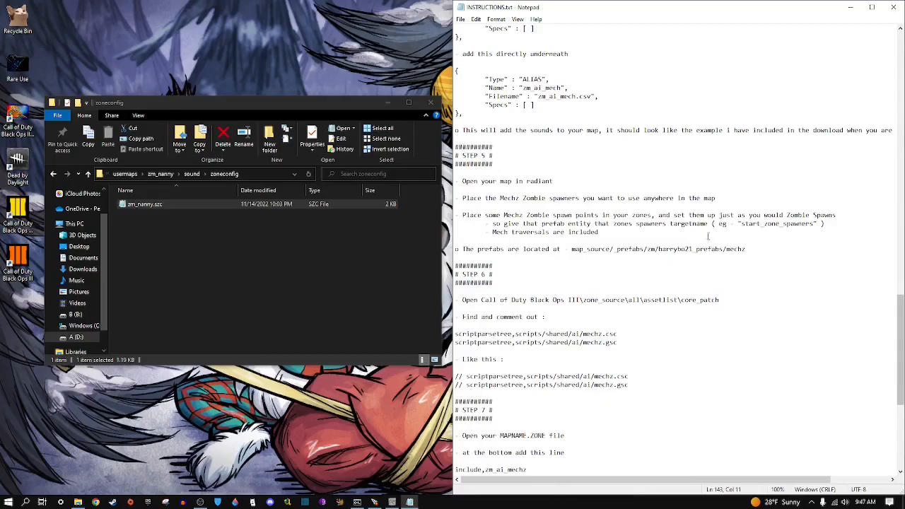
pyautogui.scroll(-3, 707, 236)
pyautogui.scroll(-1, 518, 224)
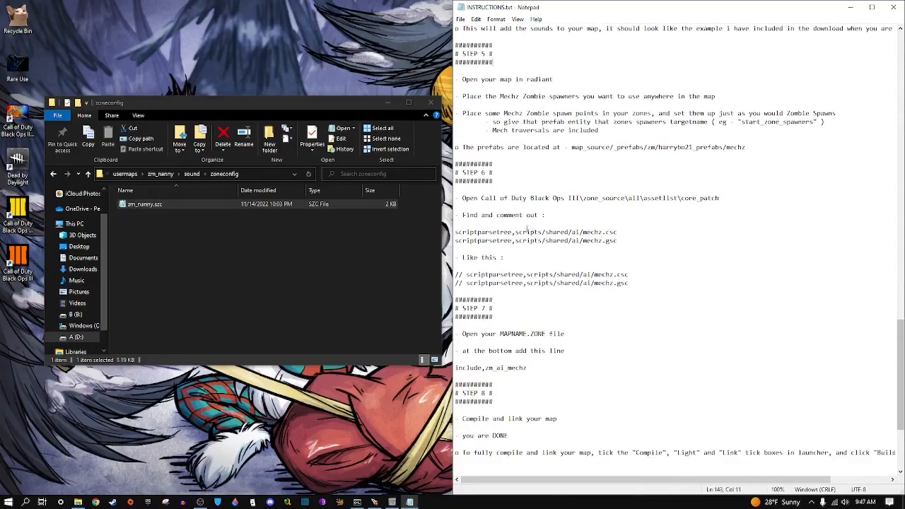
pyautogui.moveTo(720, 199); pyautogui.dragTo(475, 198)
pyautogui.click(619, 200)
# - Open core_patch.csv from zone_source\all\assetlist in the Call of Duty Black Ops III folder and place it beside the instructions
pyautogui.click(161, 174)
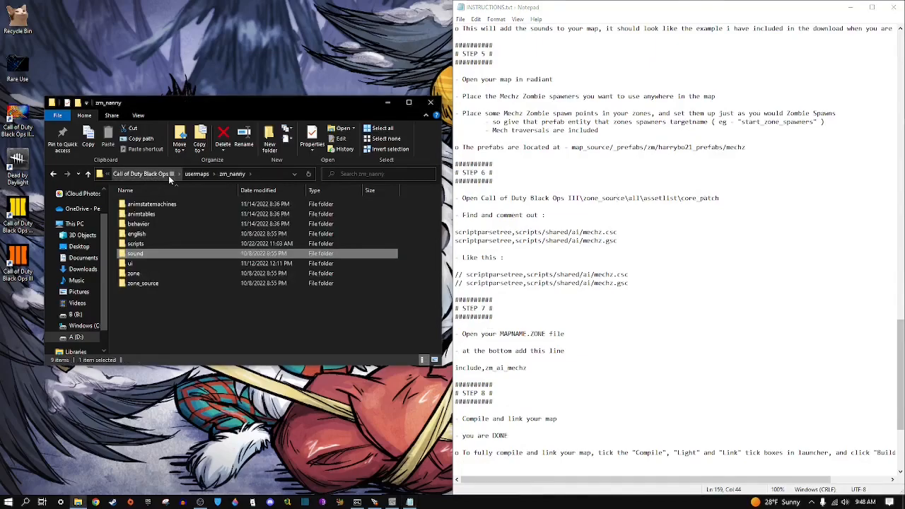
pyautogui.click(168, 174)
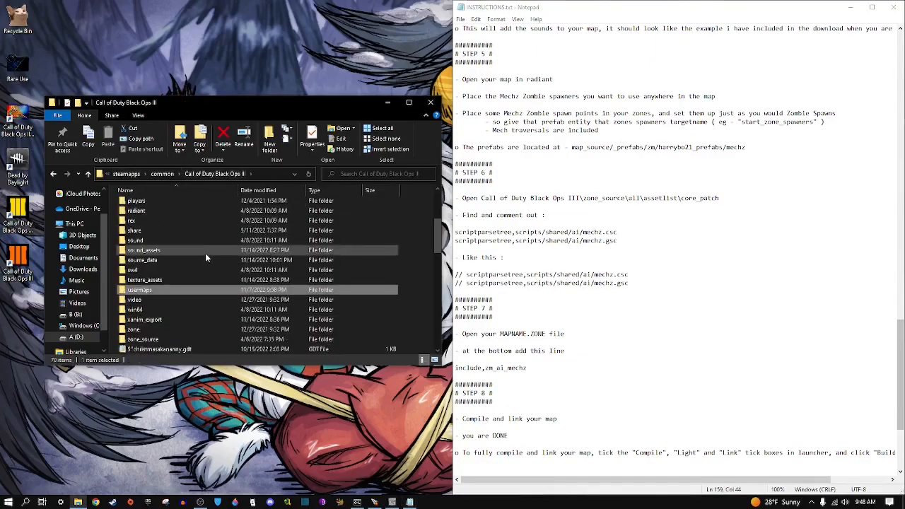
pyautogui.doubleClick(143, 340)
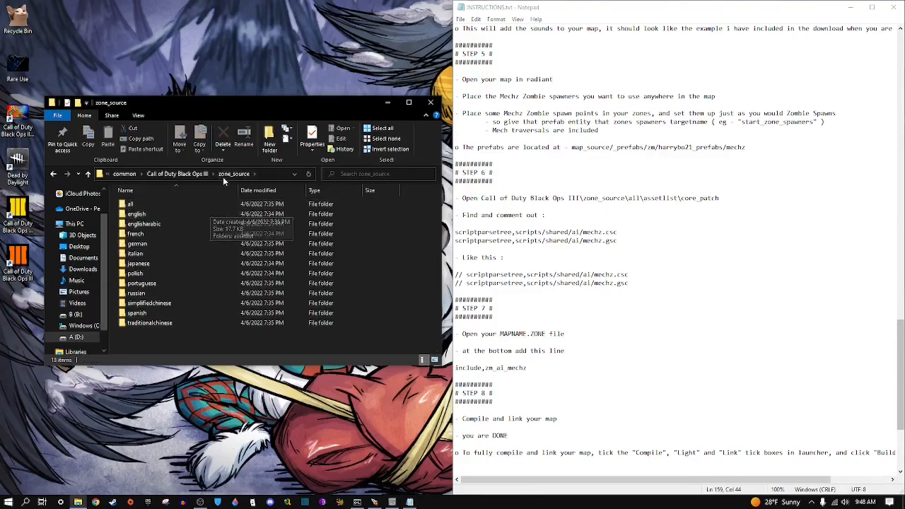
pyautogui.doubleClick(157, 203)
pyautogui.doubleClick(160, 204)
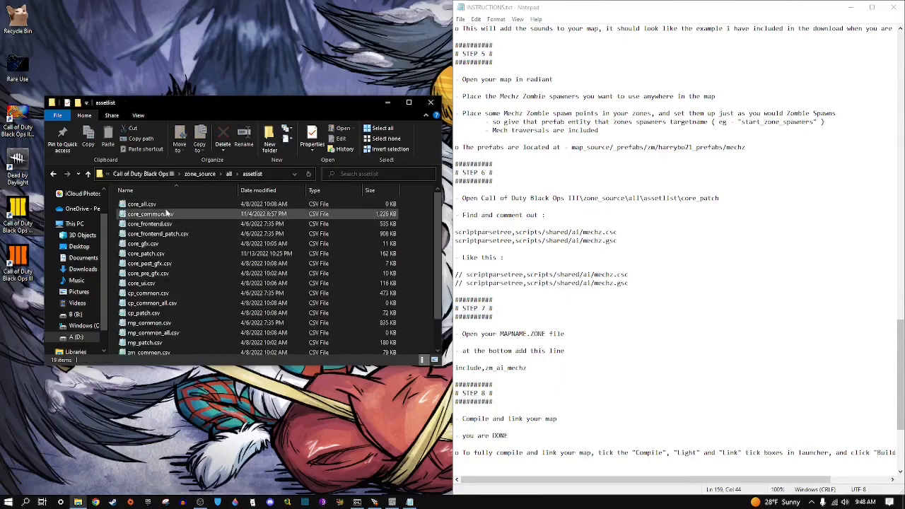
pyautogui.moveTo(720, 199); pyautogui.dragTo(644, 199)
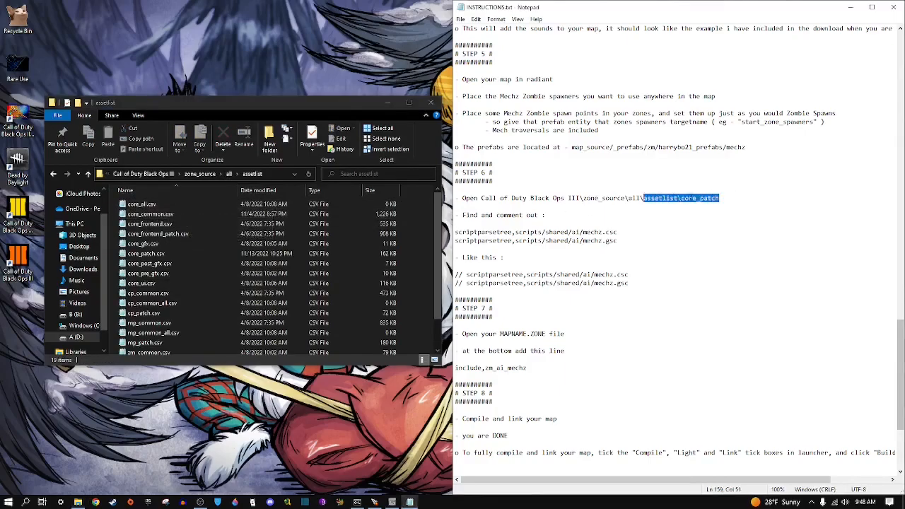
pyautogui.doubleClick(146, 253)
pyautogui.moveTo(284, 111); pyautogui.dragTo(0, 138)
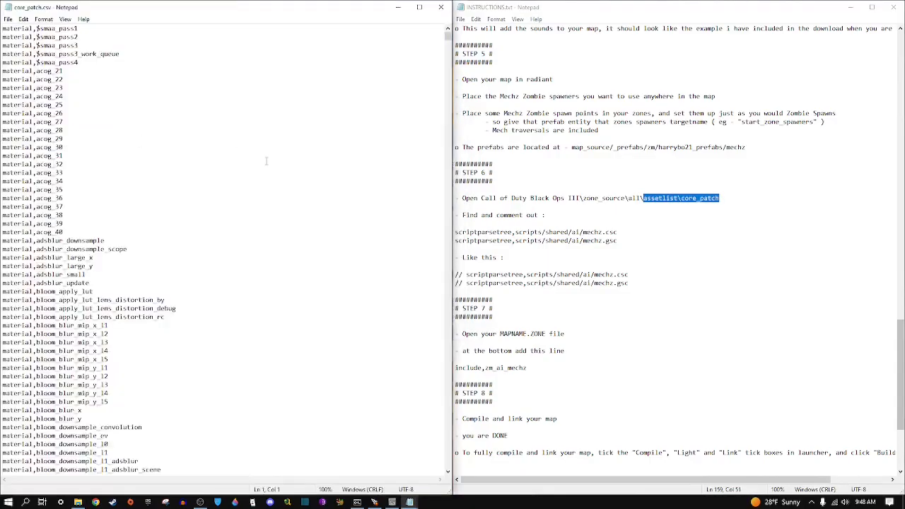
# - Copy the line "scriptparsetree,scripts/shared/ai/mechz.csc" from STEP 6 of the instructions
pyautogui.scroll(-3, 210, 170)
pyautogui.moveTo(448, 39); pyautogui.dragTo(449, 459)
pyautogui.click(615, 251)
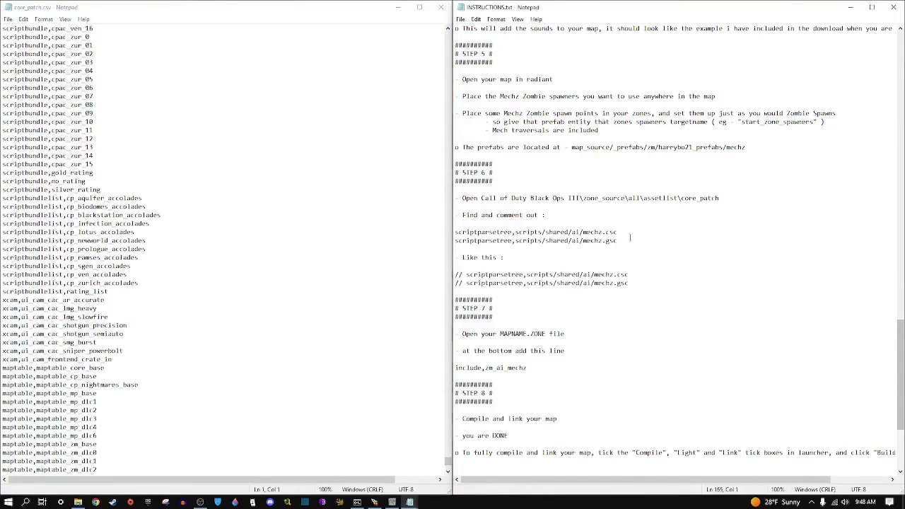
pyautogui.moveTo(619, 242); pyautogui.dragTo(456, 234)
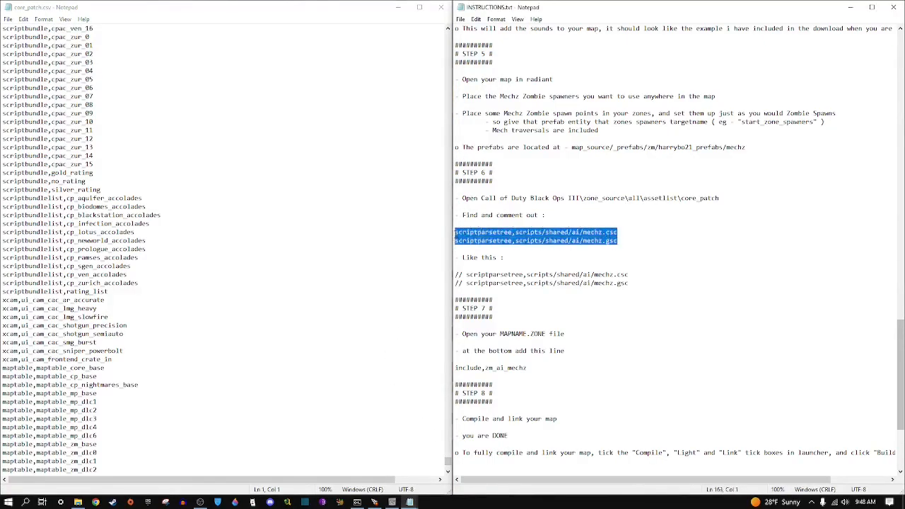
pyautogui.click(566, 232)
pyautogui.moveTo(618, 232); pyautogui.dragTo(454, 237)
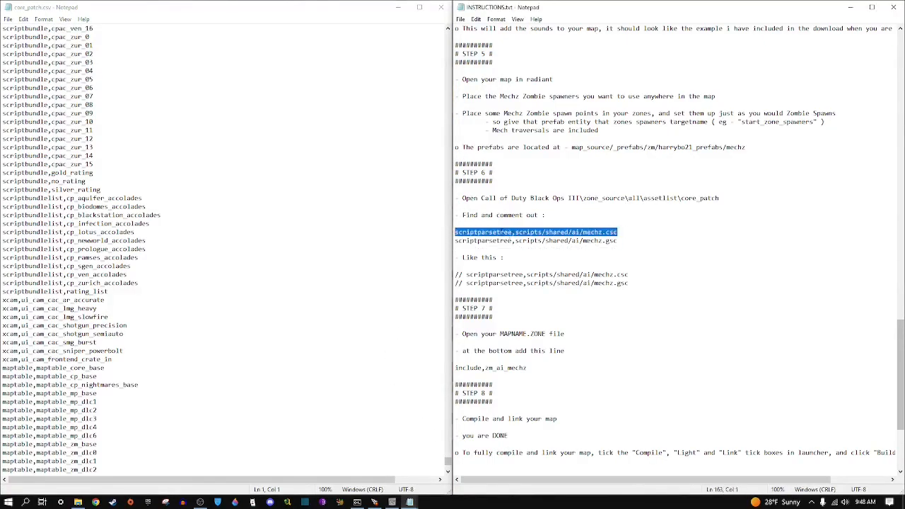
pyautogui.hotkey('ctrl', 'c')
# - Search core_patch.csv for the copied mechz.csc scriptparsetree line
pyautogui.click(313, 205)
pyautogui.hotkey('ctrl', 'f')
pyautogui.hotkey('ctrl', 'v')
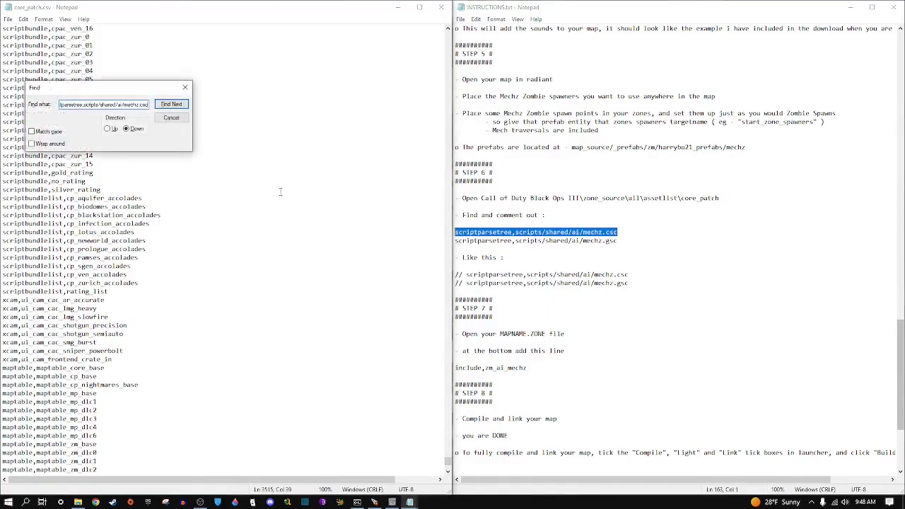
pyautogui.click(182, 106)
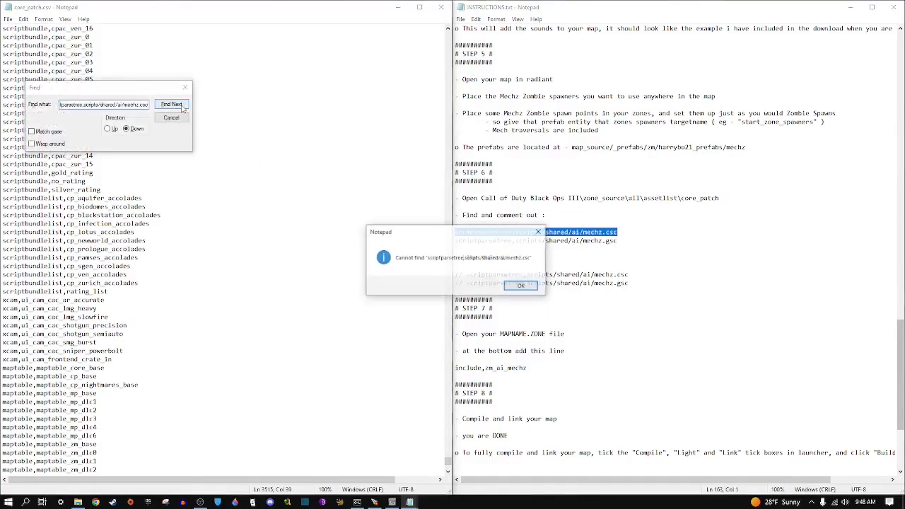
pyautogui.click(522, 287)
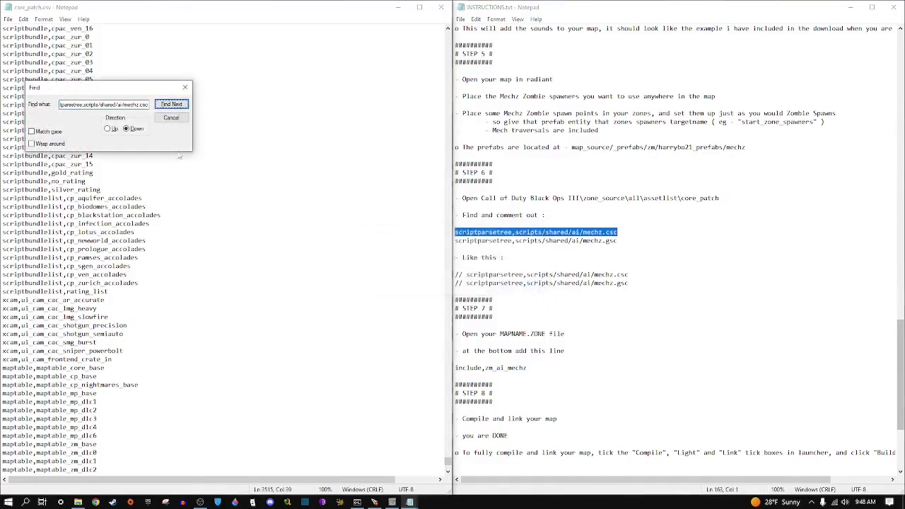
pyautogui.click(171, 104)
pyautogui.click(185, 87)
# - Check the mechz.csc and mechz.gsc lines in core_patch.csv for leading // comment marks against STEP 6, and close the file
pyautogui.scroll(3, 198, 100)
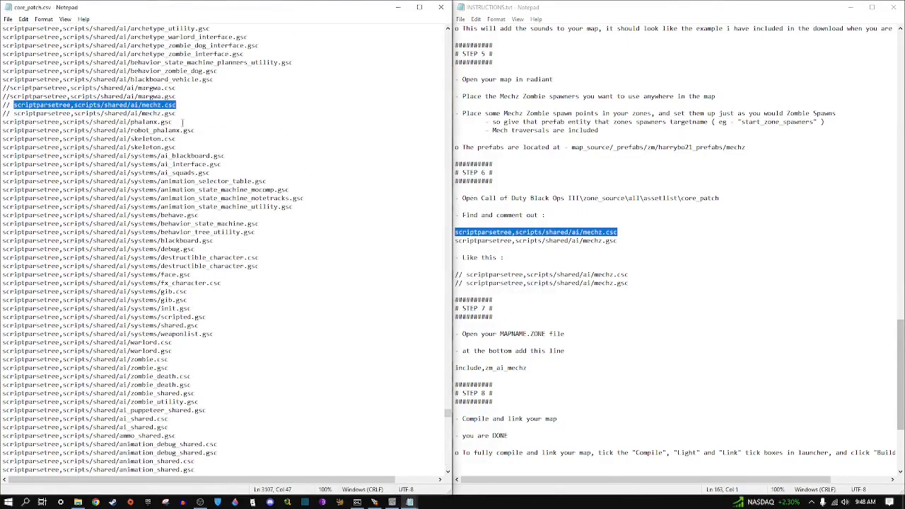
pyautogui.scroll(1, 151, 123)
pyautogui.click(11, 131)
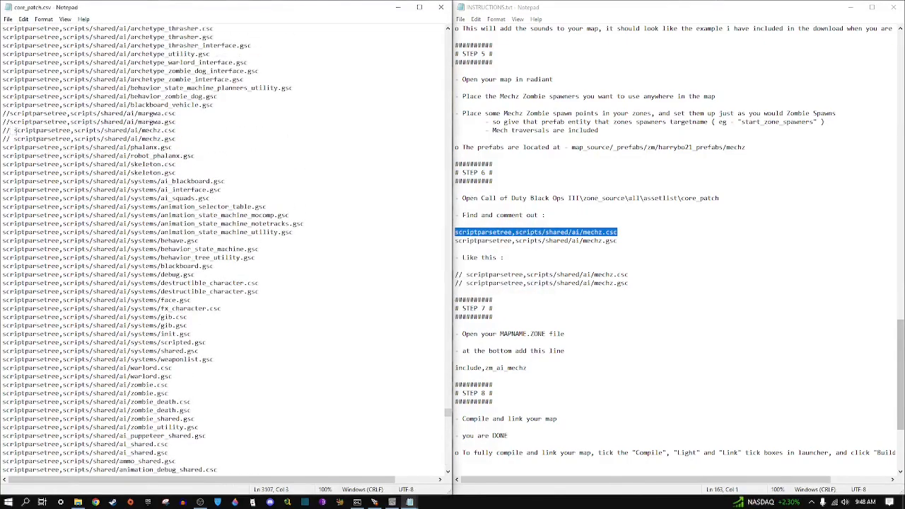
pyautogui.click(8, 145)
pyautogui.moveTo(626, 241); pyautogui.dragTo(455, 233)
pyautogui.click(610, 241)
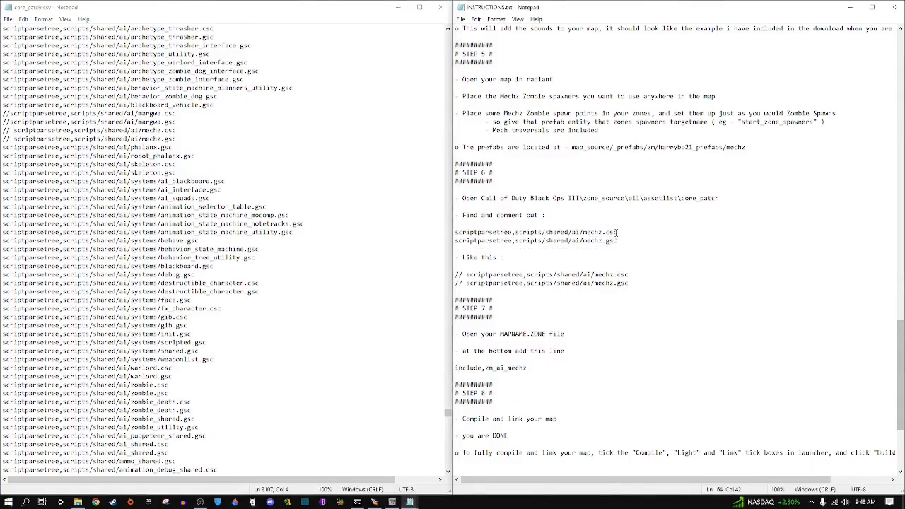
pyautogui.click(441, 7)
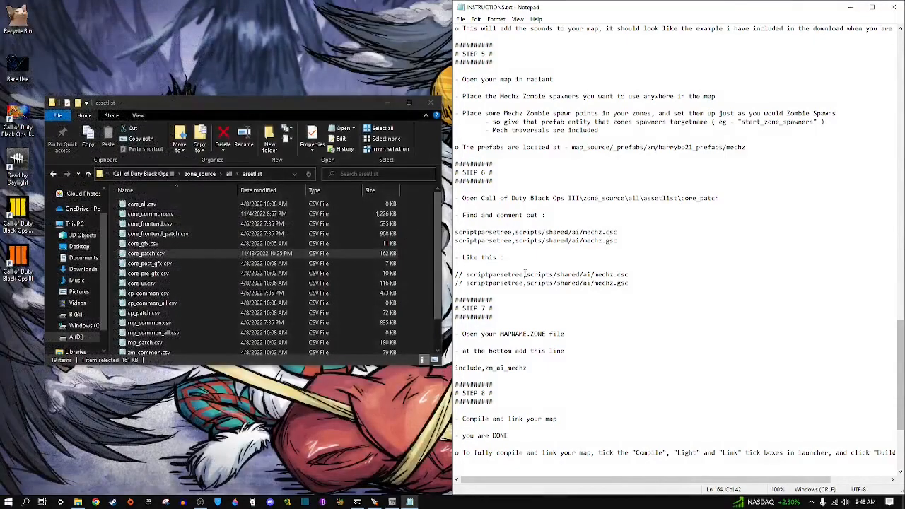
# - Open zm_nanny.zone from the usermaps\zm_nanny\zone_source folder and place it beside STEP 7 of the instructions
pyautogui.scroll(-2, 524, 275)
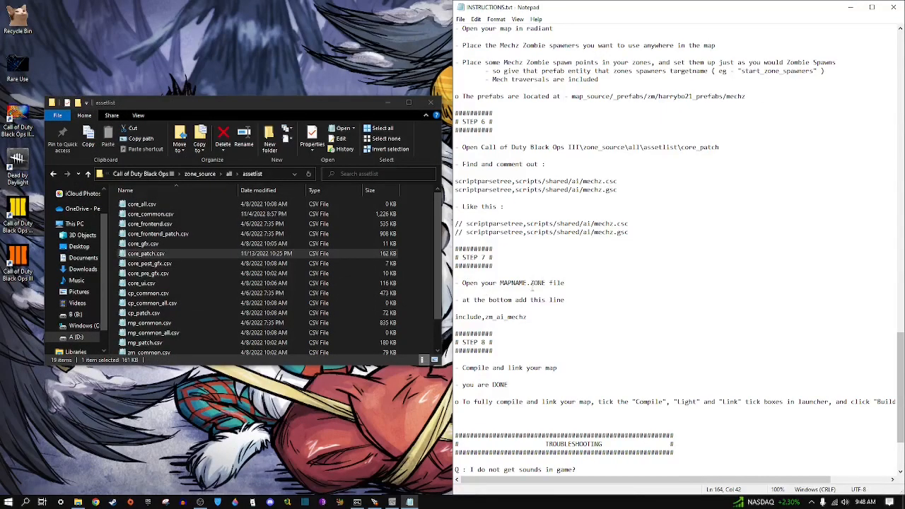
pyautogui.click(145, 174)
pyautogui.scroll(-5, 159, 266)
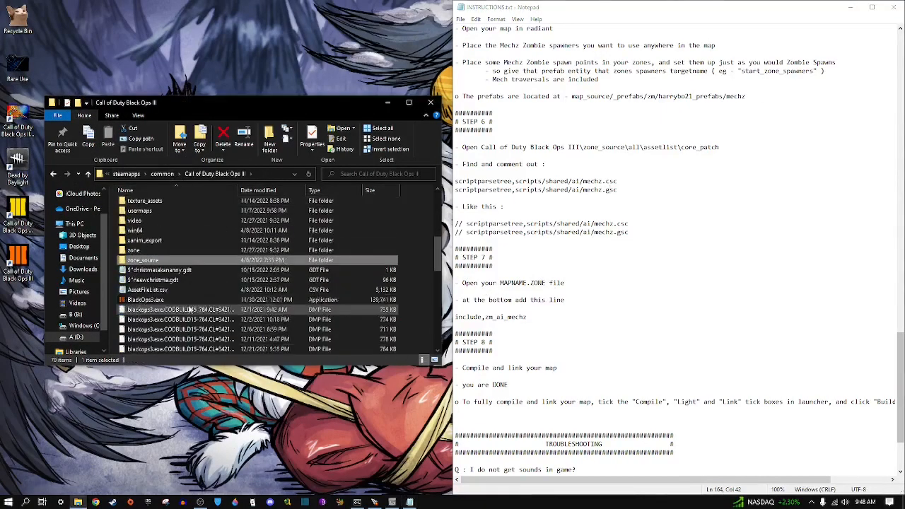
pyautogui.scroll(2, 162, 260)
pyautogui.doubleClick(156, 260)
pyautogui.click(151, 215)
pyautogui.doubleClick(151, 215)
pyautogui.doubleClick(144, 283)
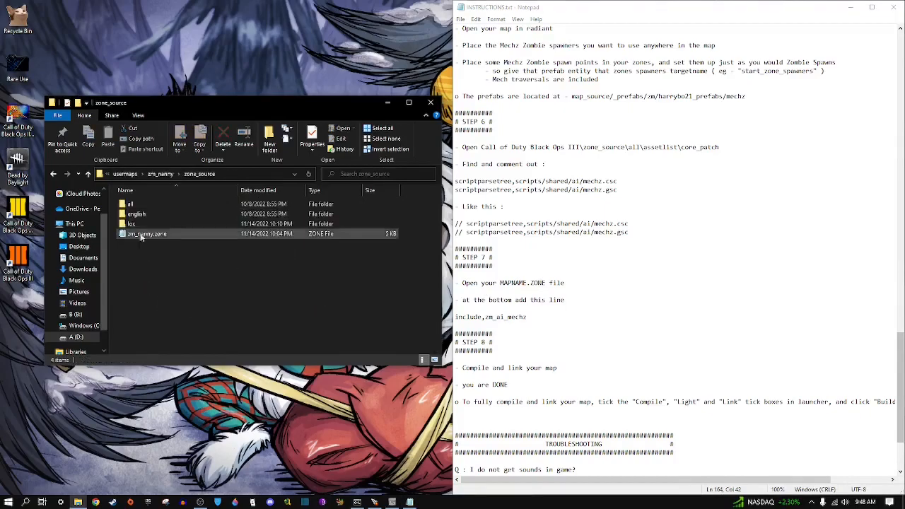
pyautogui.doubleClick(145, 236)
pyautogui.scroll(-1, 150, 238)
pyautogui.scroll(-3, 150, 238)
pyautogui.moveTo(347, 109); pyautogui.dragTo(0, 212)
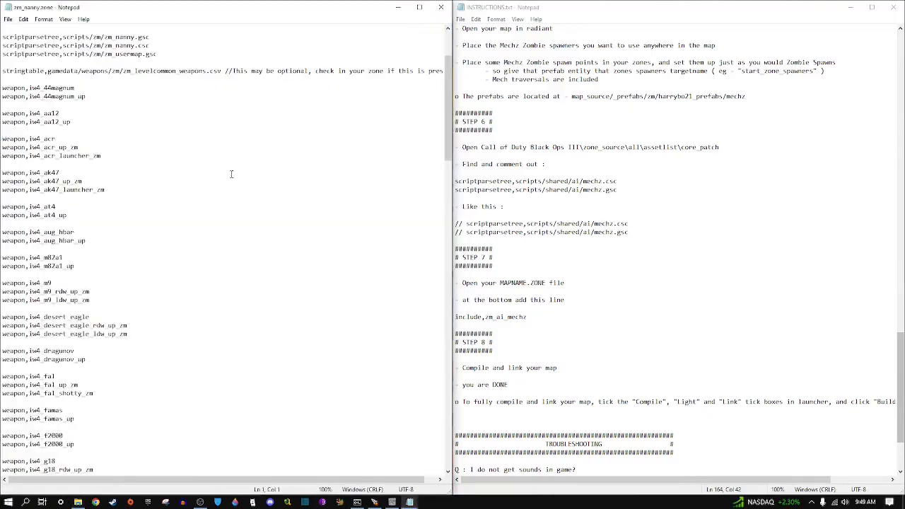
# - Check the end of zm_nanny.zone for the "include,zm_ai_mechz" line given in STEP 7 and close the file
pyautogui.moveTo(543, 219); pyautogui.dragTo(455, 215)
pyautogui.scroll(-12, 303, 210)
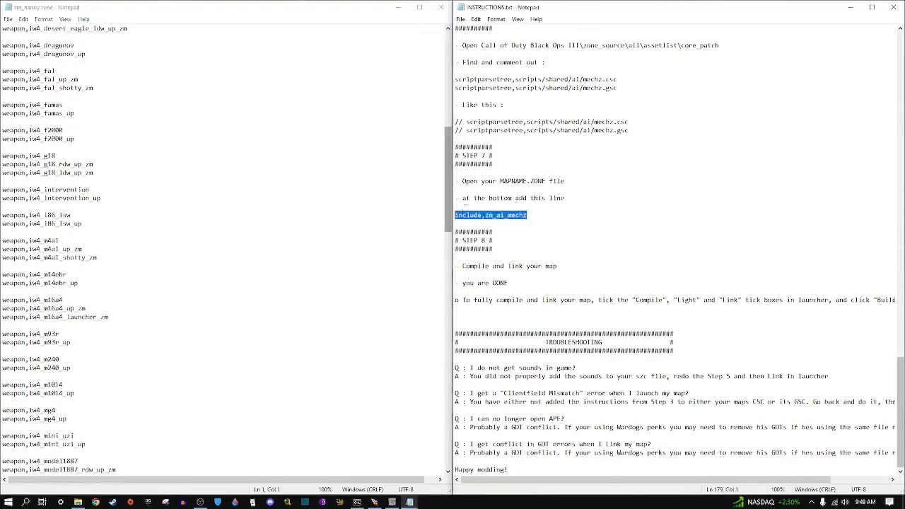
pyautogui.moveTo(447, 185); pyautogui.dragTo(450, 423)
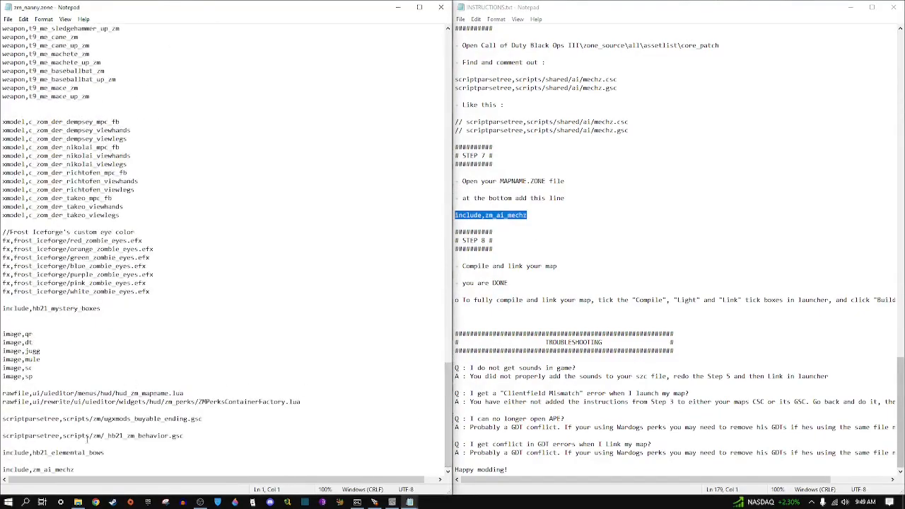
pyautogui.click(53, 470)
pyautogui.hotkey('ctrl', 'v')
pyautogui.hotkey('shift', 'Home')
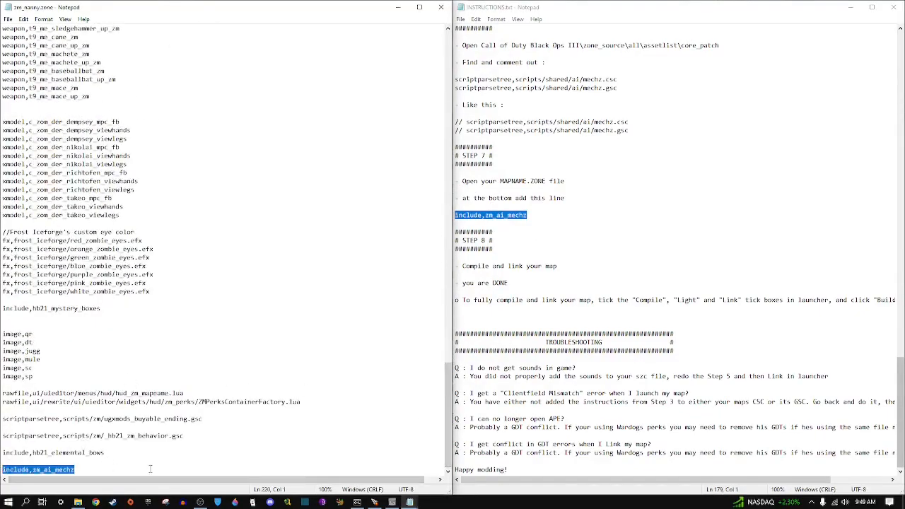
pyautogui.click(441, 7)
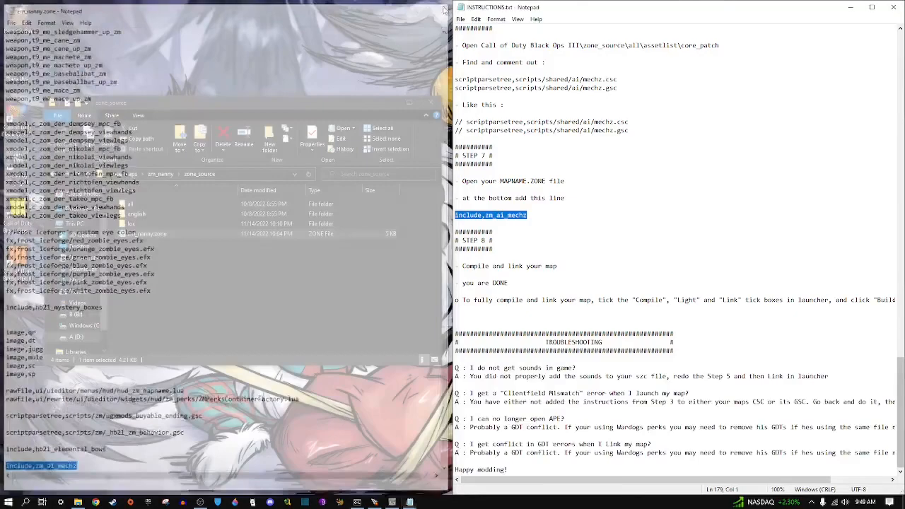
pyautogui.click(557, 210)
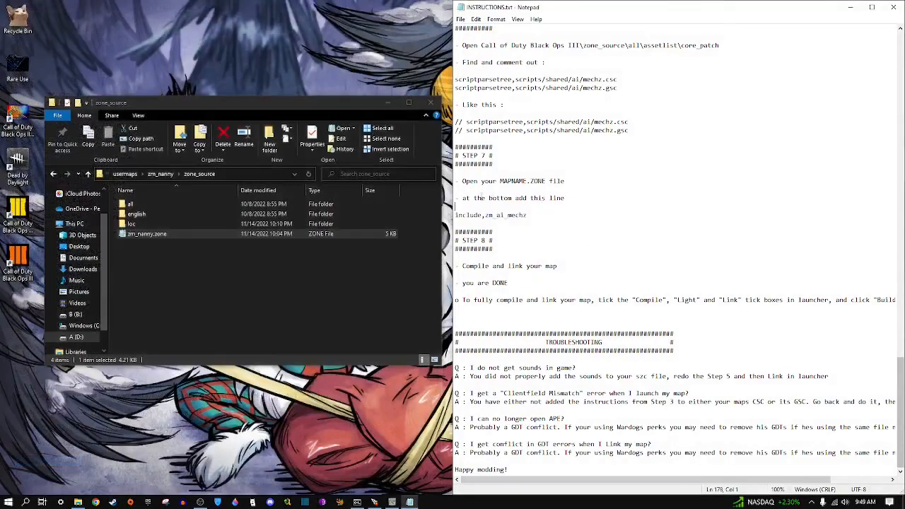
# - Close the zone_source folder and the instructions file, and switch to the zm_nanny map in Radiant
pyautogui.click(431, 102)
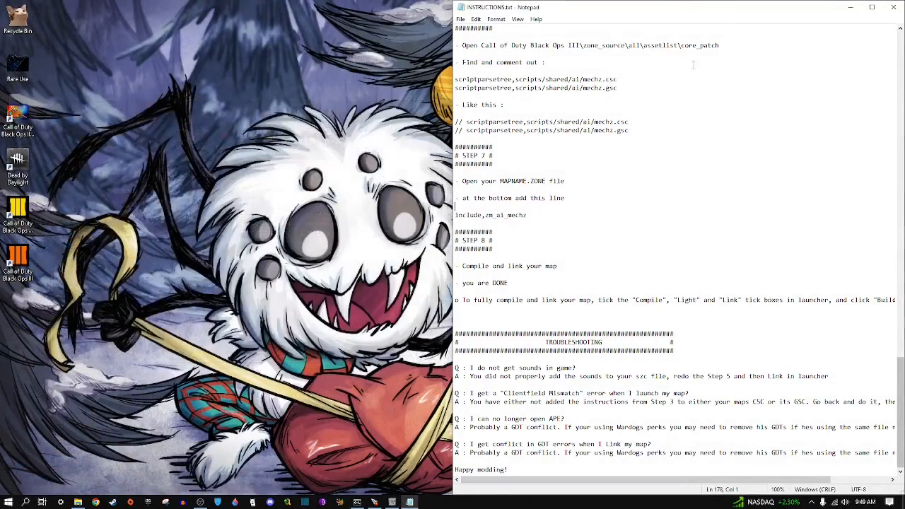
pyautogui.click(894, 7)
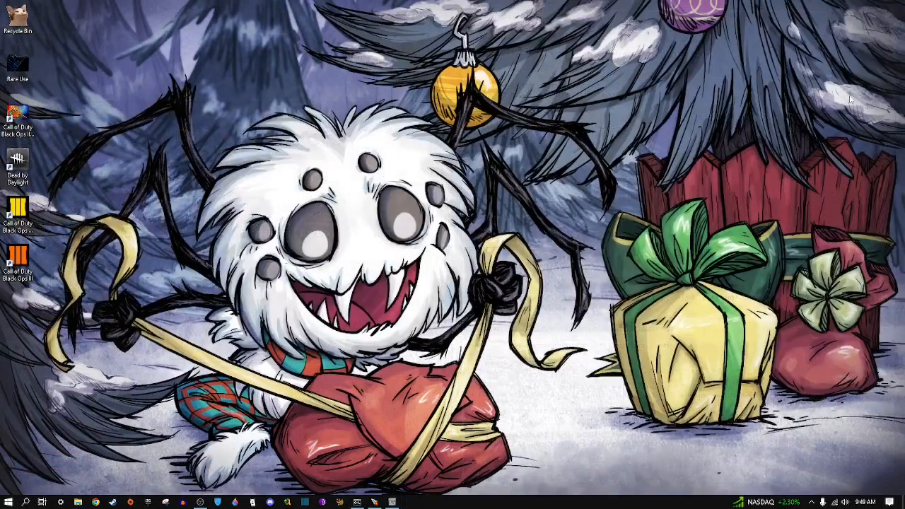
pyautogui.click(393, 501)
pyautogui.moveTo(411, 212); pyautogui.dragTo(399, 234, button='right')
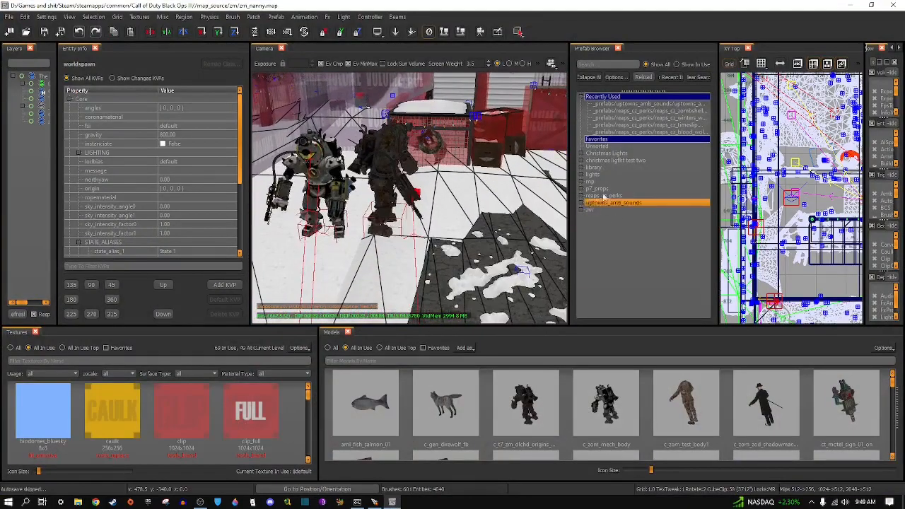
pyautogui.rightClick(648, 27)
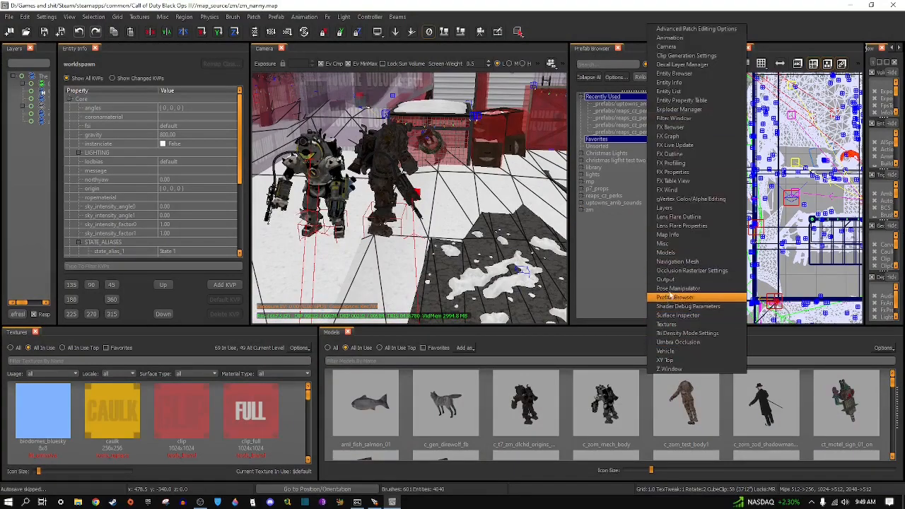
pyautogui.rightClick(617, 26)
pyautogui.rightClick(617, 26)
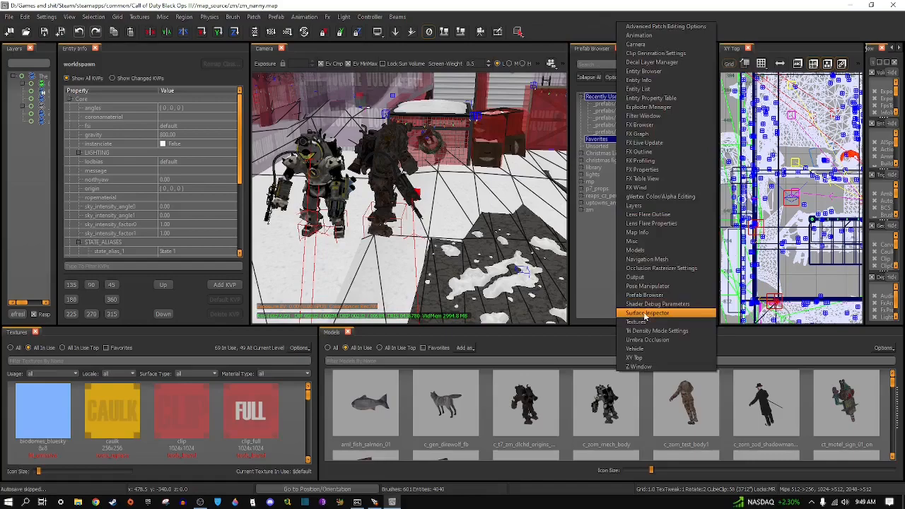
pyautogui.click(611, 215)
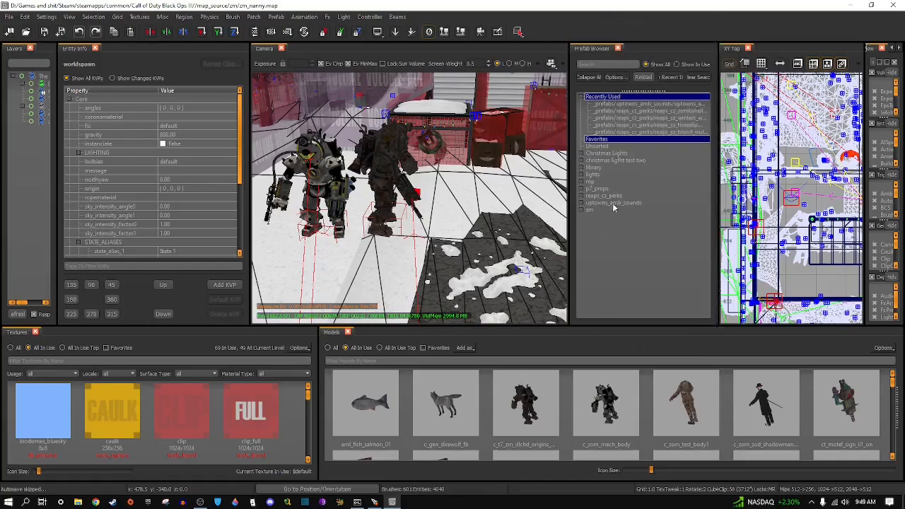
# - Expand the prefab folders zm, harrybo21_prefabs and mechz, and go to the mech spawn prefabs at the end of the list
pyautogui.doubleClick(594, 209)
pyautogui.click(621, 232)
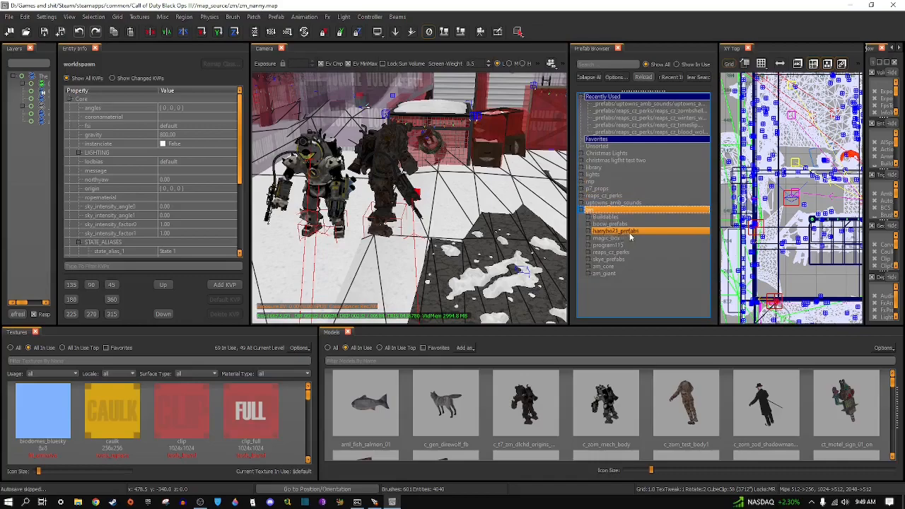
pyautogui.doubleClick(632, 230)
pyautogui.click(636, 246)
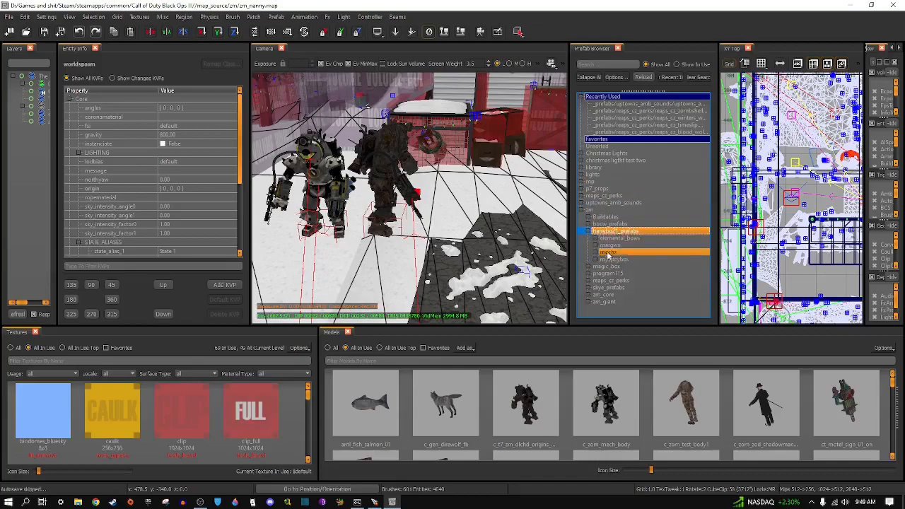
pyautogui.doubleClick(613, 252)
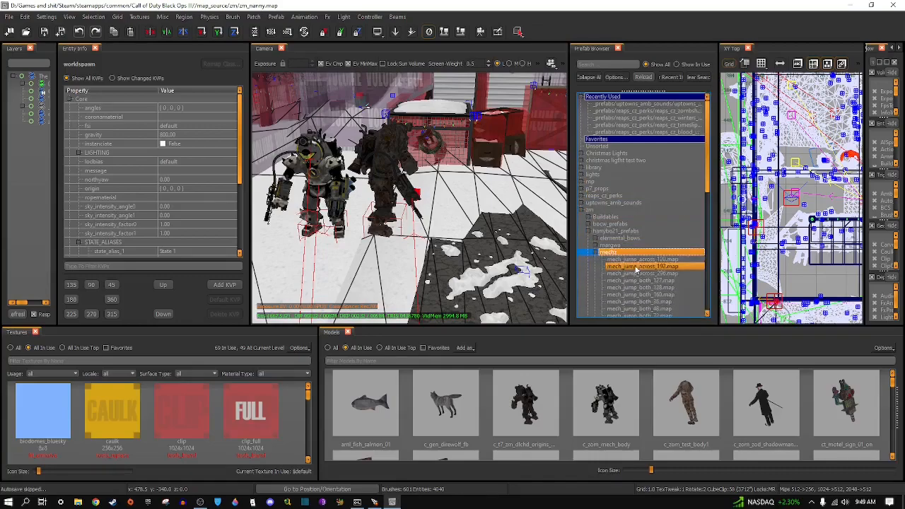
pyautogui.scroll(-5, 640, 210)
pyautogui.scroll(-10, 640, 210)
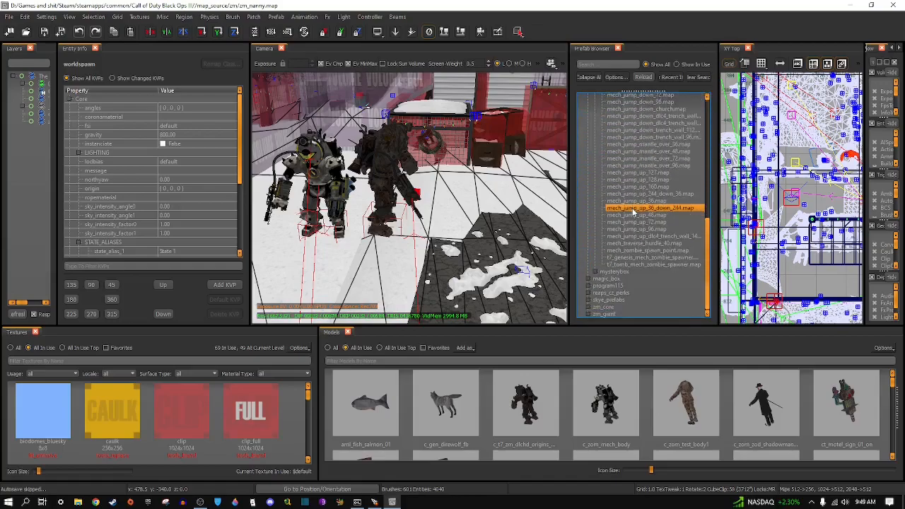
# - Place the mech_zombie_spawn_point.map prefab near the existing Mechz spawners at about (250, 108, -34), and deselect it
pyautogui.moveTo(521, 194); pyautogui.dragTo(552, 198, button='right')
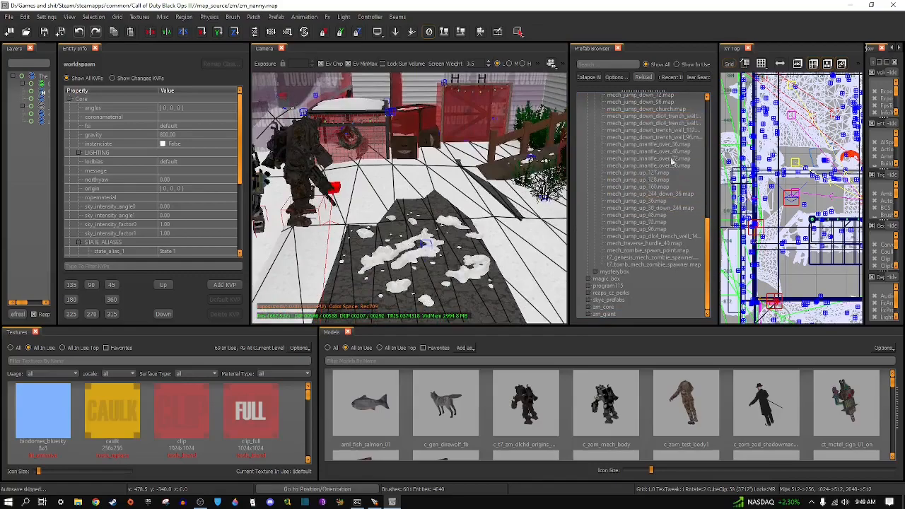
pyautogui.moveTo(525, 237); pyautogui.dragTo(436, 216, button='right')
pyautogui.click(644, 251)
pyautogui.click(685, 258)
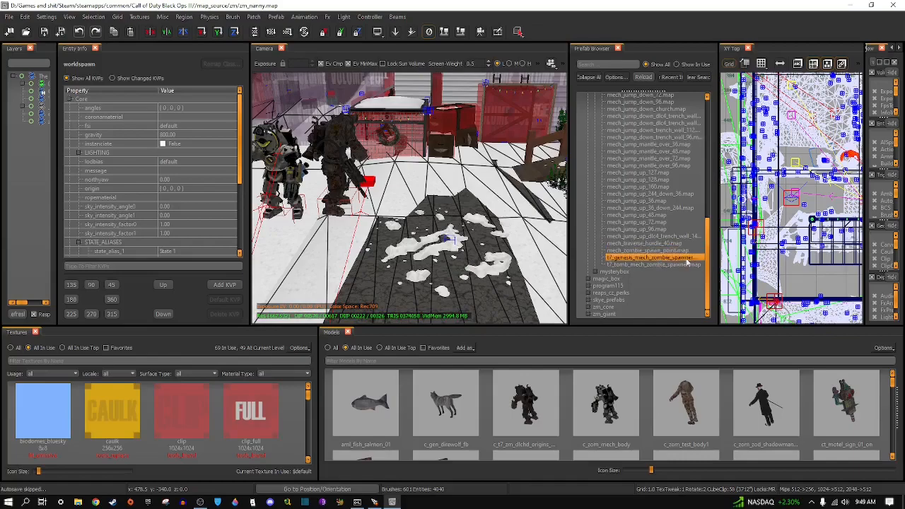
pyautogui.click(634, 251)
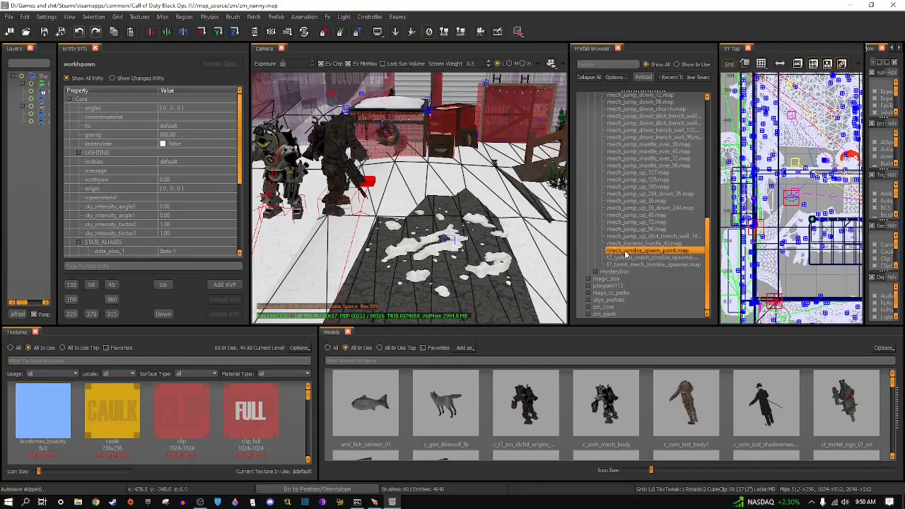
pyautogui.moveTo(671, 256); pyautogui.dragTo(510, 246)
pyautogui.moveTo(509, 246); pyautogui.dragTo(497, 240, button='right')
pyautogui.press('Escape')
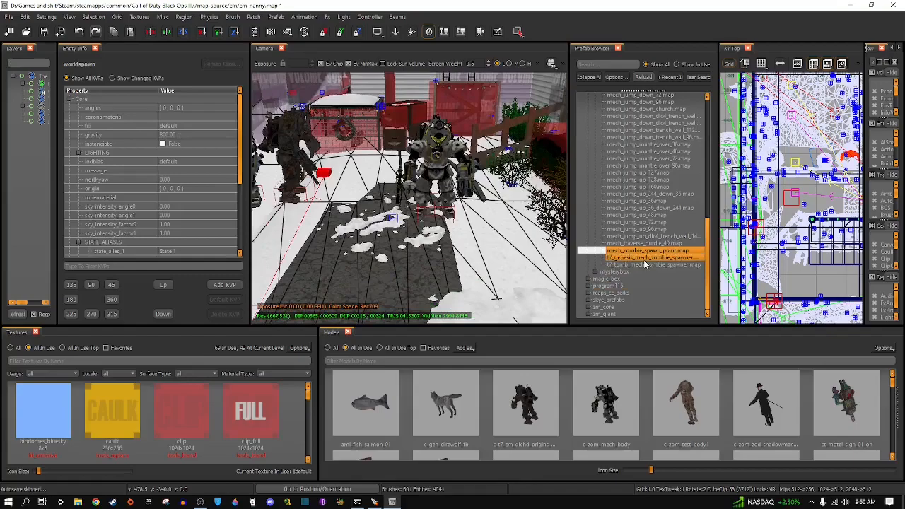
# - Place the t7_tomb_mech_zombie_spawner.map prefab on the snowy ground in front of the new spawn point
pyautogui.click(641, 258)
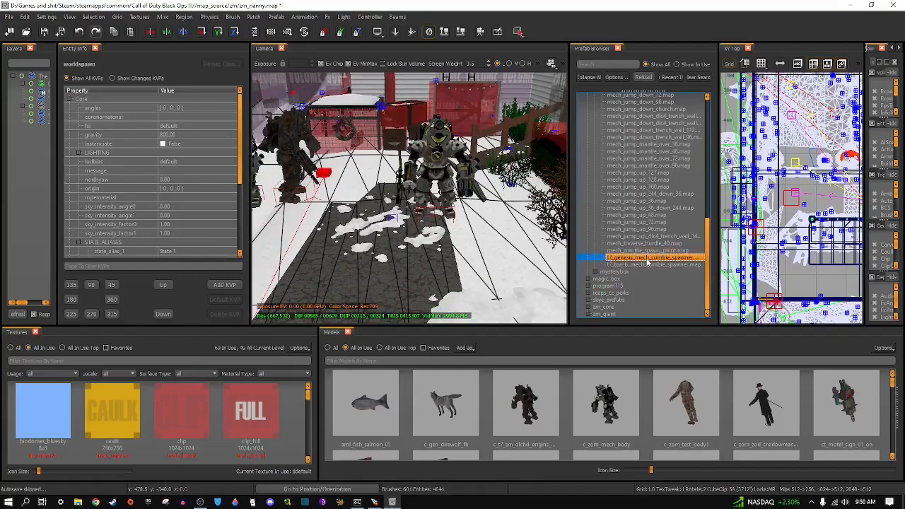
pyautogui.press('w')
pyautogui.moveTo(486, 210)
pyautogui.mouseDown(button='right')
pyautogui.moveTo(506, 194)
pyautogui.moveTo(493, 224)
pyautogui.moveTo(489, 215)
pyautogui.moveTo(501, 216)
pyautogui.moveTo(486, 209)
pyautogui.mouseUp(button='right')
pyautogui.press('w')
pyautogui.press('s')
pyautogui.moveTo(649, 264); pyautogui.dragTo(435, 258)
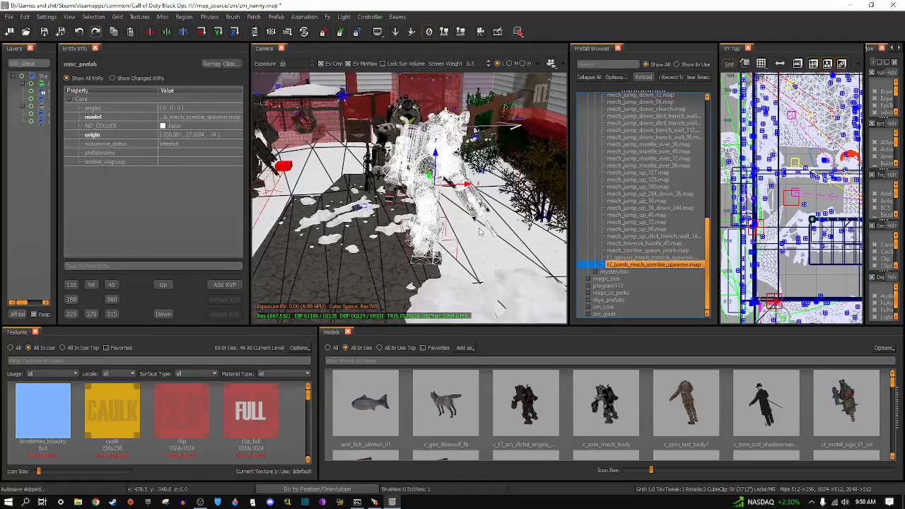
pyautogui.press('Escape')
# - Delete the extra t7_tomb_mech_zombie_spawner prefab just placed in front of the spawn point
pyautogui.press('w')
pyautogui.moveTo(478, 191)
pyautogui.mouseDown(button='right')
pyautogui.moveTo(482, 198)
pyautogui.moveTo(442, 207)
pyautogui.moveTo(476, 182)
pyautogui.moveTo(457, 202)
pyautogui.moveTo(471, 201)
pyautogui.moveTo(440, 217)
pyautogui.moveTo(458, 215)
pyautogui.moveTo(433, 212)
pyautogui.mouseUp(button='right')
pyautogui.press('d')
pyautogui.keyDown('shift'); pyautogui.click(432, 172); pyautogui.keyUp('shift')
pyautogui.press('BackSpace')
# - Rotate the existing actor_spawner_zm_tomb_mechz to about 282° and move it to about (168, 174), beside the spawn point
pyautogui.press('d')
pyautogui.press('s')
pyautogui.press('a')
pyautogui.press('s')
pyautogui.press('w')
pyautogui.keyDown('shift'); pyautogui.click(390, 142); pyautogui.keyUp('shift')
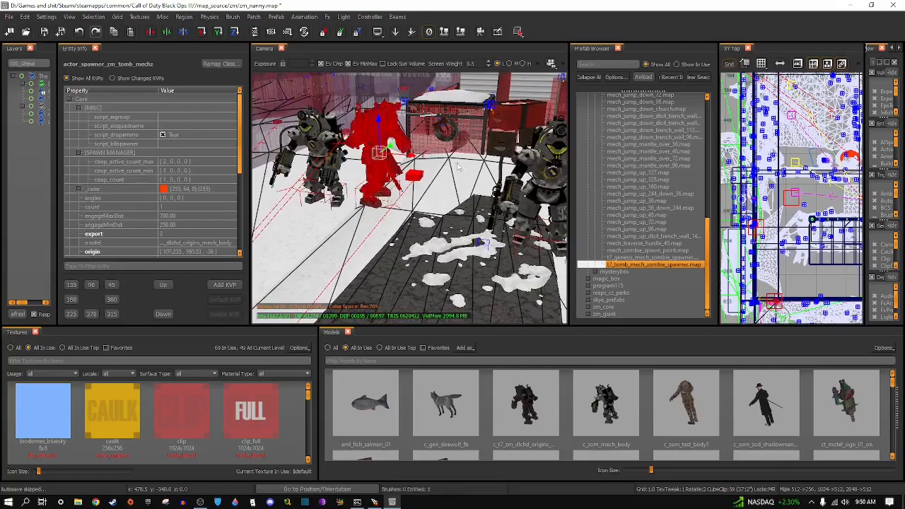
pyautogui.keyDown('alt'); pyautogui.moveTo(384, 121); pyautogui.dragTo(152, 163, button='right'); pyautogui.keyUp('alt')
pyautogui.moveTo(413, 155); pyautogui.dragTo(480, 160)
pyautogui.press('Escape')
pyautogui.moveTo(474, 174); pyautogui.dragTo(506, 181, button='right')
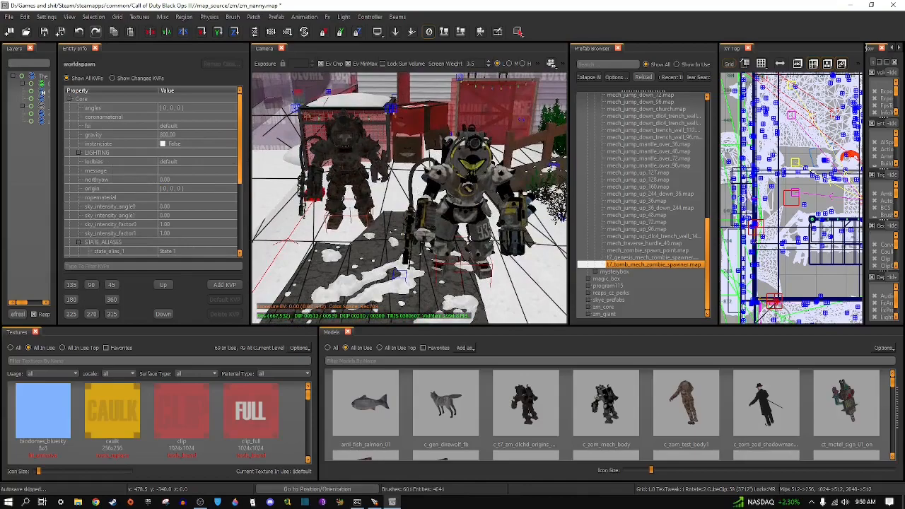
# - Stamp the mech_zombie_spawn_point prefab into a script_struct and check its properties
pyautogui.keyDown('shift'); pyautogui.click(329, 155); pyautogui.keyUp('shift')
pyautogui.press('Escape')
pyautogui.keyDown('shift'); pyautogui.click(468, 188); pyautogui.keyUp('shift')
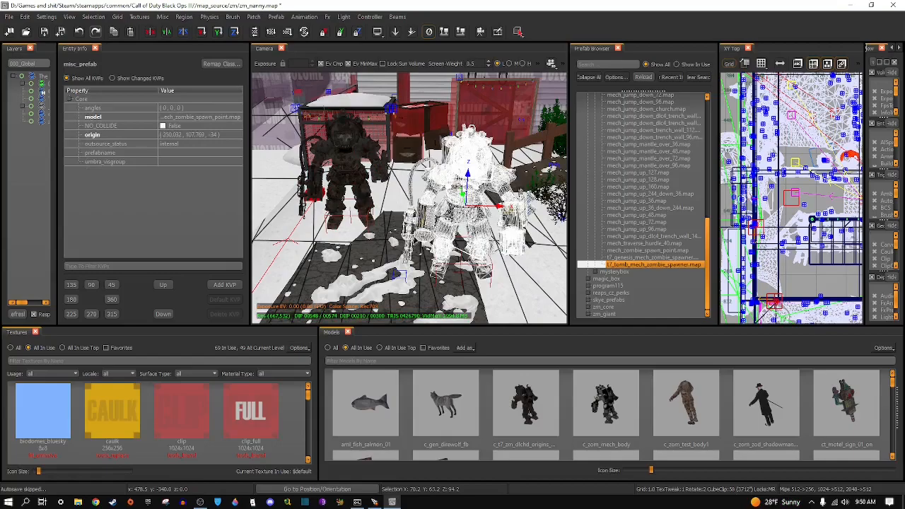
pyautogui.rightClick(460, 183)
pyautogui.moveTo(539, 217)
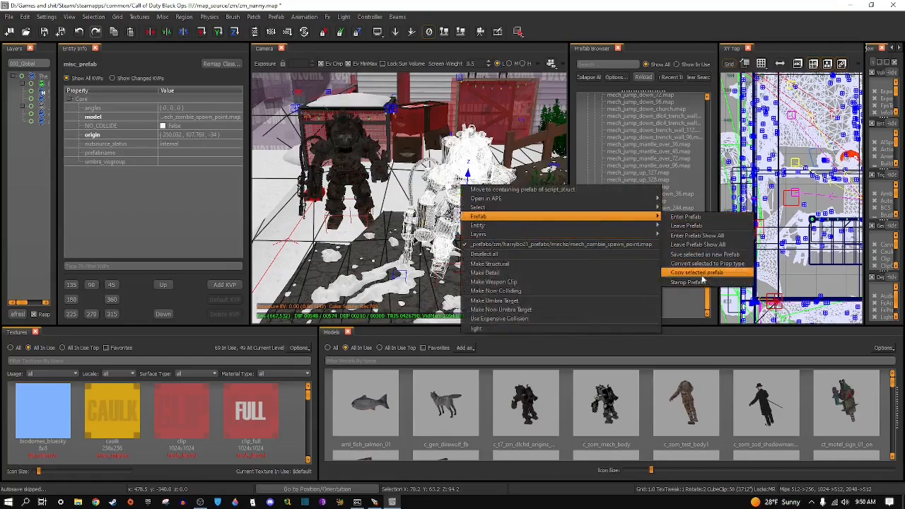
pyautogui.click(699, 273)
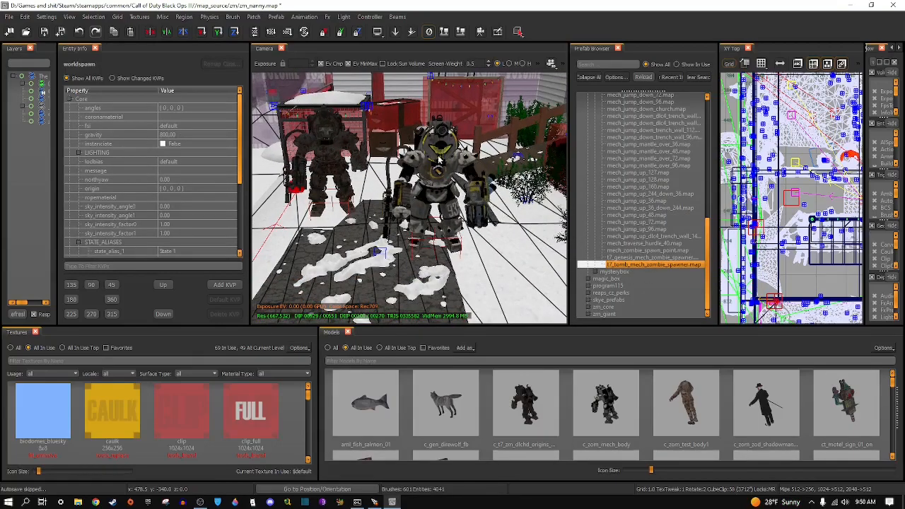
pyautogui.click(446, 171)
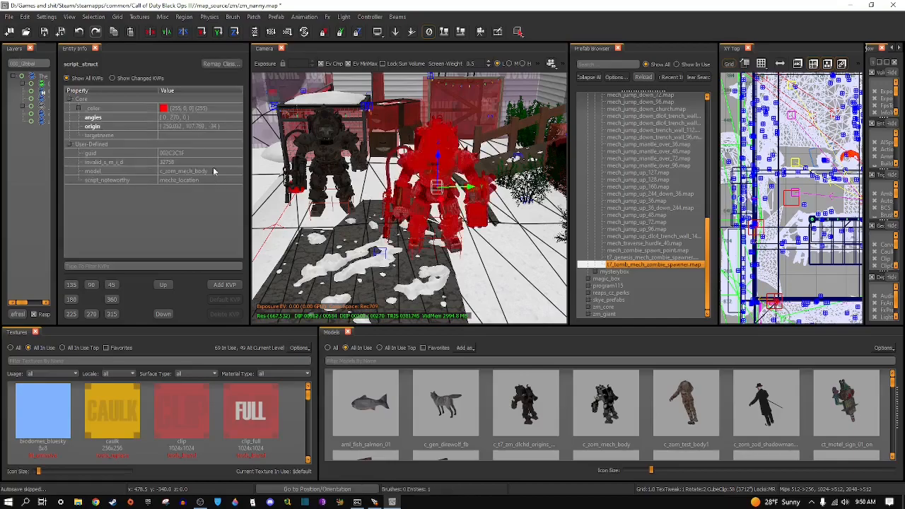
pyautogui.press('Escape')
# - Examine the tomb Mechz spawner's entity properties and available operations next to the stamped spawn point
pyautogui.moveTo(437, 172); pyautogui.dragTo(366, 173, button='right')
pyautogui.keyDown('shift'); pyautogui.click(347, 159); pyautogui.keyUp('shift')
pyautogui.press('Escape')
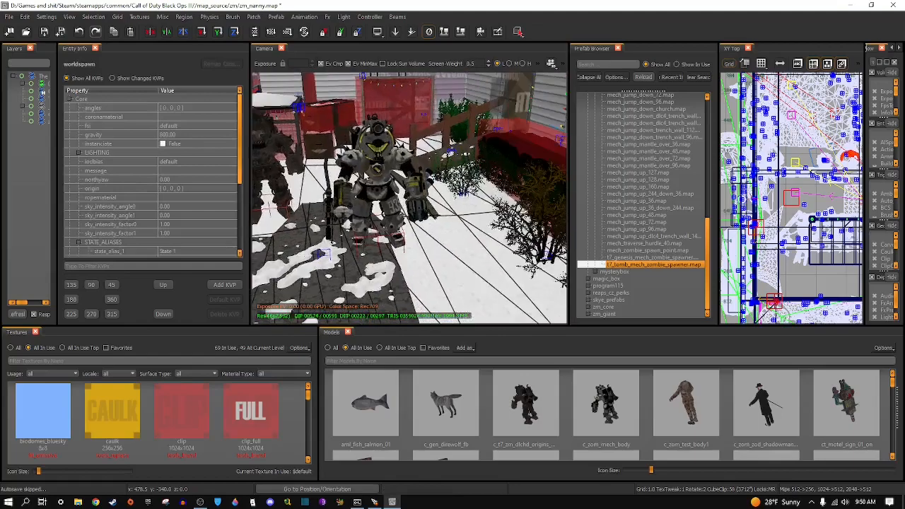
pyautogui.keyDown('shift'); pyautogui.click(264, 142); pyautogui.keyUp('shift')
pyautogui.moveTo(269, 144); pyautogui.dragTo(396, 170, button='right')
pyautogui.press('Escape')
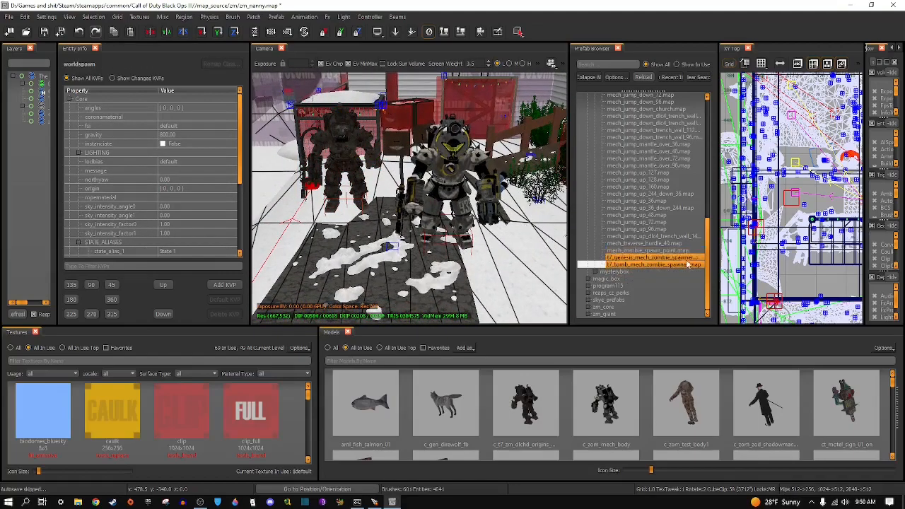
pyautogui.keyDown('shift'); pyautogui.click(341, 154); pyautogui.keyUp('shift')
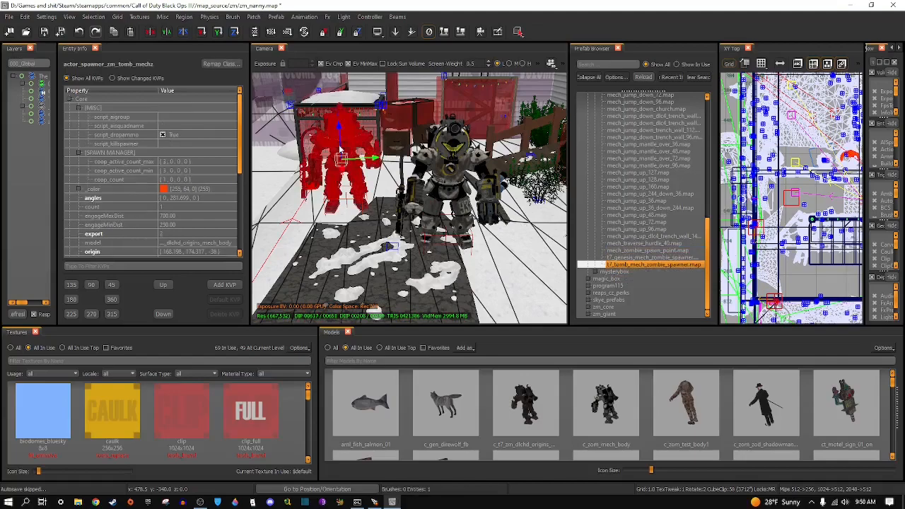
pyautogui.press('Left')
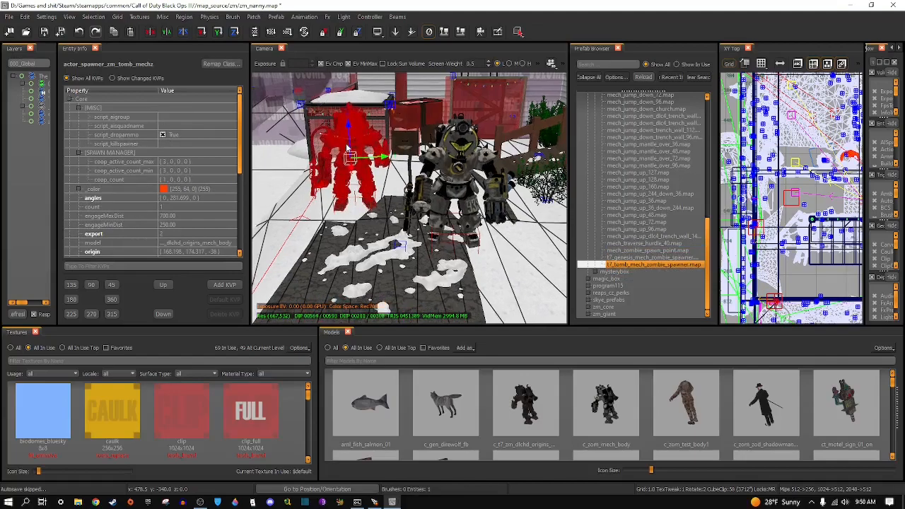
pyautogui.rightClick(348, 148)
pyautogui.moveTo(384, 150)
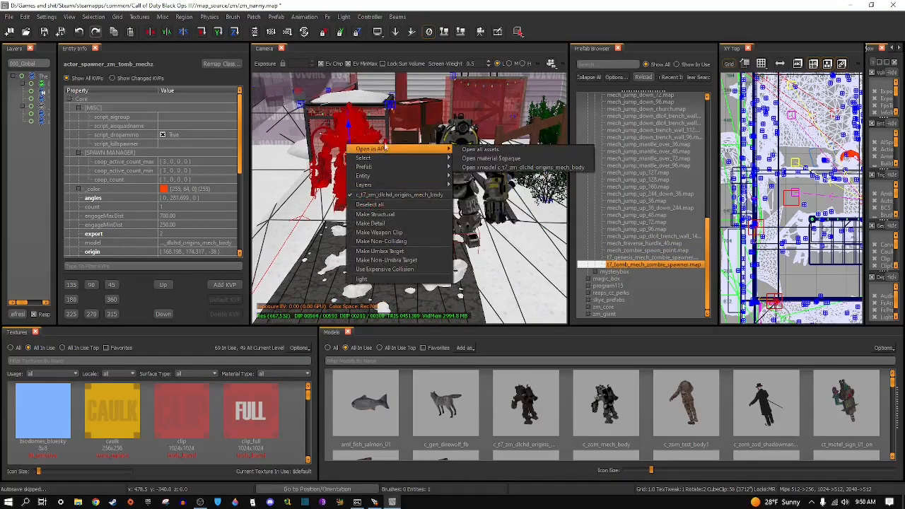
pyautogui.click(400, 134)
pyautogui.press('Right')
pyautogui.press('Escape')
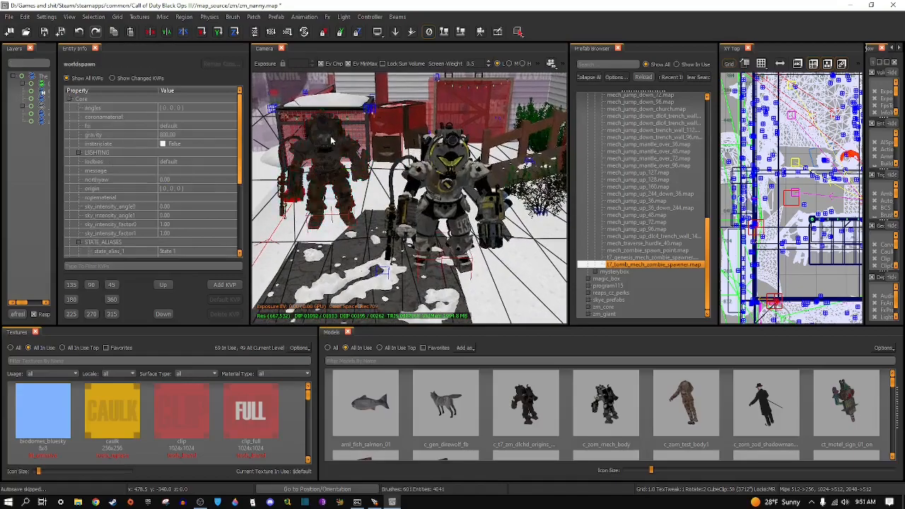
# - Compare the properties of the stamped Mechz spawn point with those of the neighbouring dog_location struct
pyautogui.moveTo(355, 166); pyautogui.dragTo(332, 146, button='right')
pyautogui.moveTo(449, 192); pyautogui.dragTo(418, 180, button='right')
pyautogui.keyDown('shift'); pyautogui.click(416, 179); pyautogui.keyUp('shift')
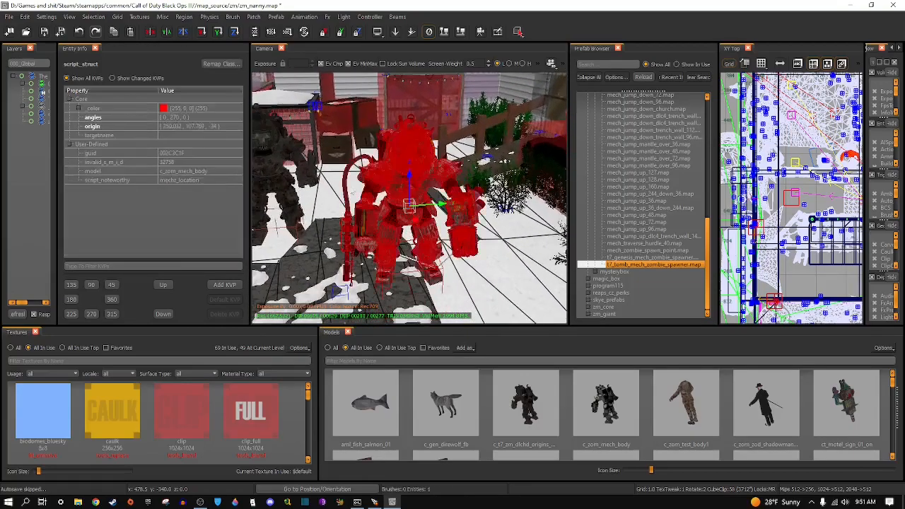
pyautogui.press('Escape')
pyautogui.moveTo(278, 190); pyautogui.dragTo(311, 184, button='right')
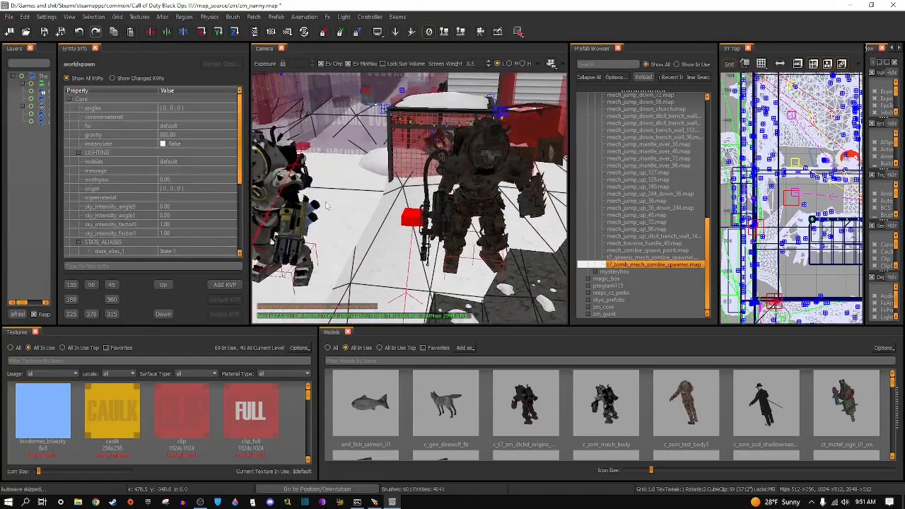
pyautogui.keyDown('shift'); pyautogui.click(410, 218); pyautogui.keyUp('shift')
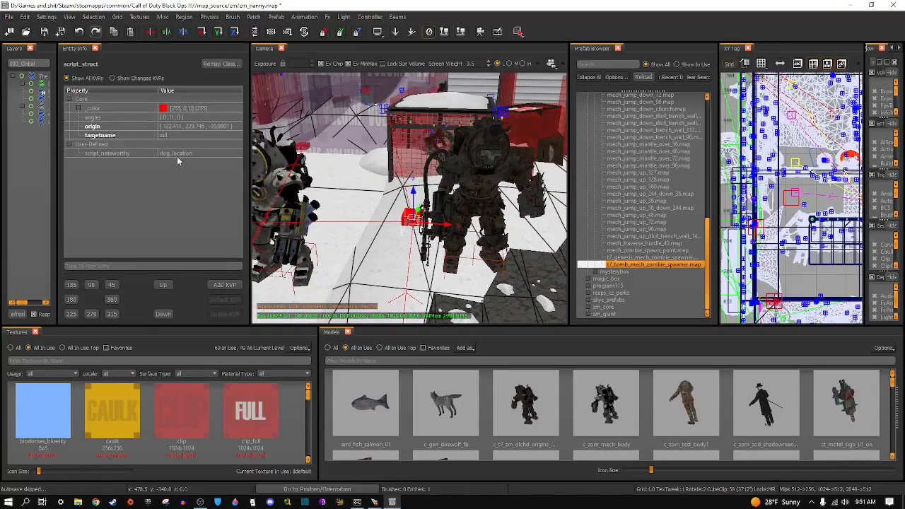
pyautogui.press('Escape')
# - Check the targetname of the riser_location script_struct on the snow near the fence
pyautogui.moveTo(322, 171); pyautogui.dragTo(432, 177, button='right')
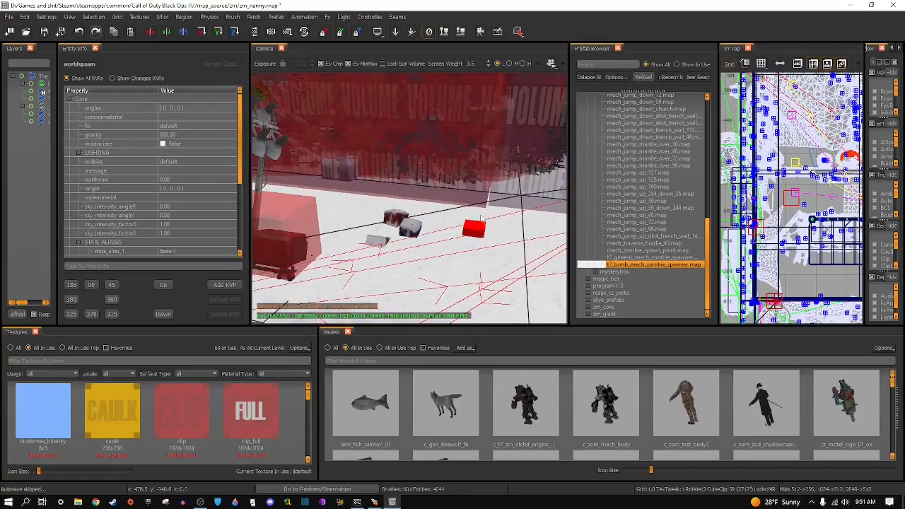
pyautogui.keyDown('shift'); pyautogui.click(470, 226); pyautogui.keyUp('shift')
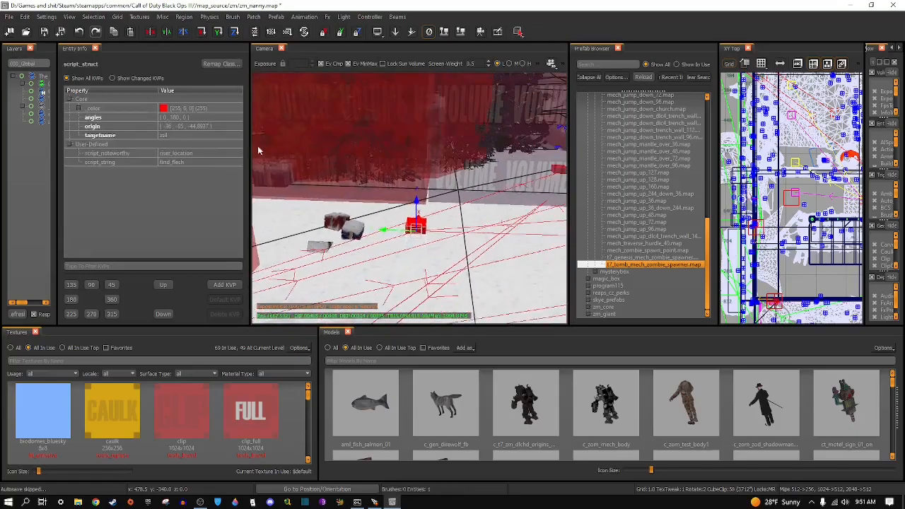
pyautogui.click(173, 135)
pyautogui.press('Return')
# - Set the stamped Mechz spawn point's targetname to zs4
pyautogui.moveTo(352, 159); pyautogui.dragTo(379, 162, button='right')
pyautogui.press('Escape')
pyautogui.keyDown('shift'); pyautogui.click(379, 161); pyautogui.keyUp('shift')
pyautogui.click(184, 136)
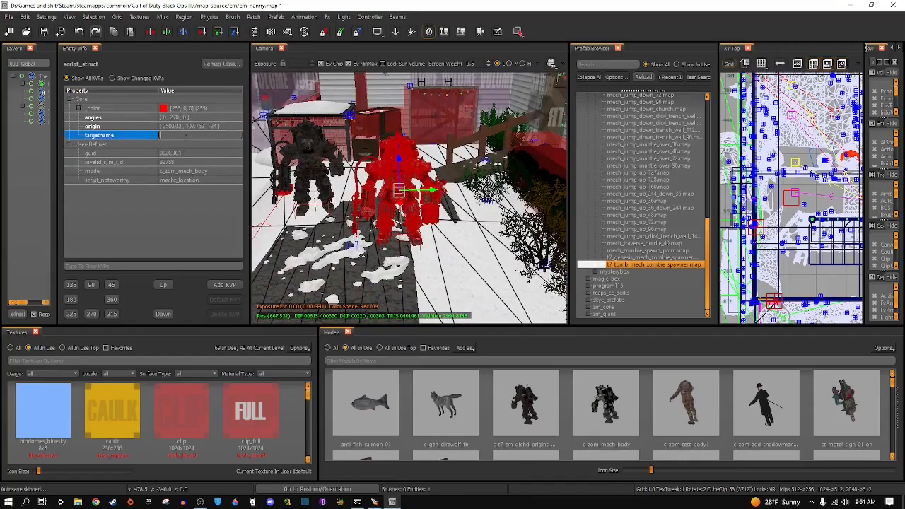
pyautogui.press('Return')
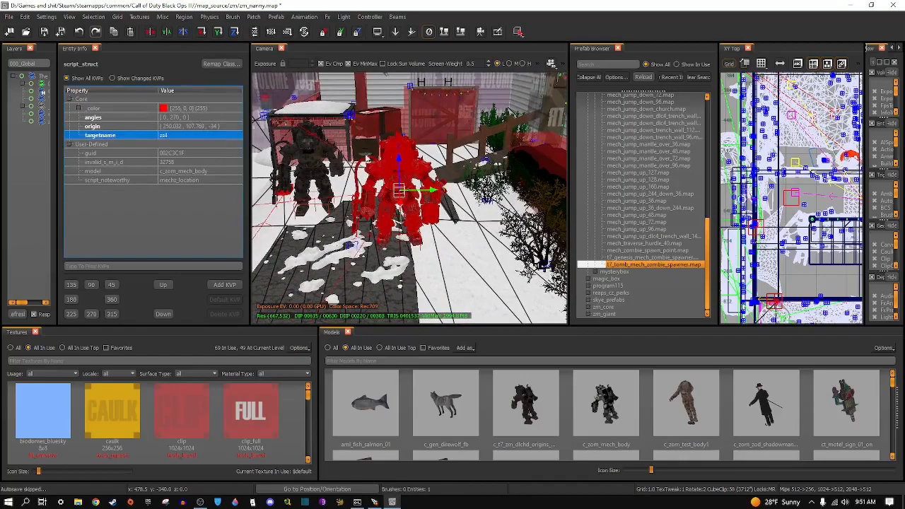
# - Delete the stamped Mechz spawn point that stands on the snow beside the wooden walkway
pyautogui.press('Escape')
pyautogui.scroll(-1, 386, 144)
pyautogui.keyDown('shift'); pyautogui.click(402, 178); pyautogui.keyUp('shift')
pyautogui.press('BackSpace')
pyautogui.moveTo(402, 178); pyautogui.dragTo(346, 177, button='right')
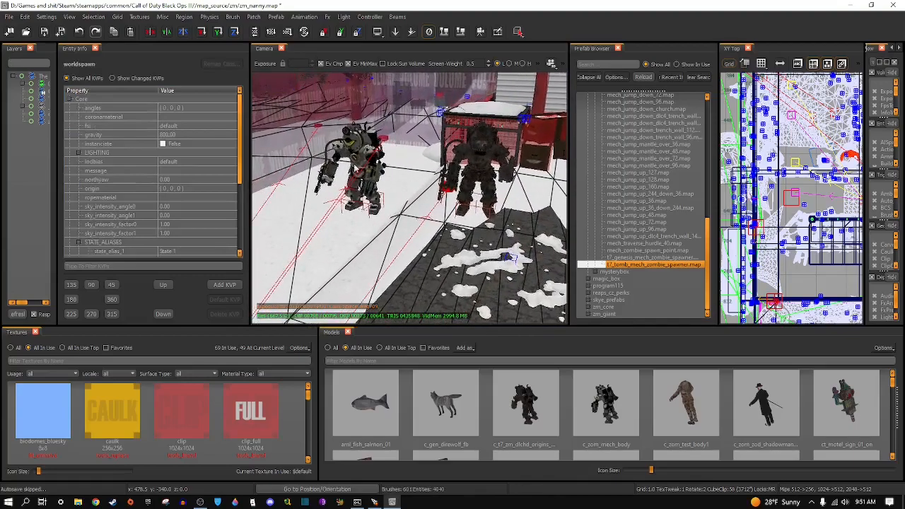
# - Close Radiant and enable the Compile and Link build options for zm_nanny in the Black Ops III Mod Tools Launcher
pyautogui.click(894, 4)
pyautogui.click(450, 268)
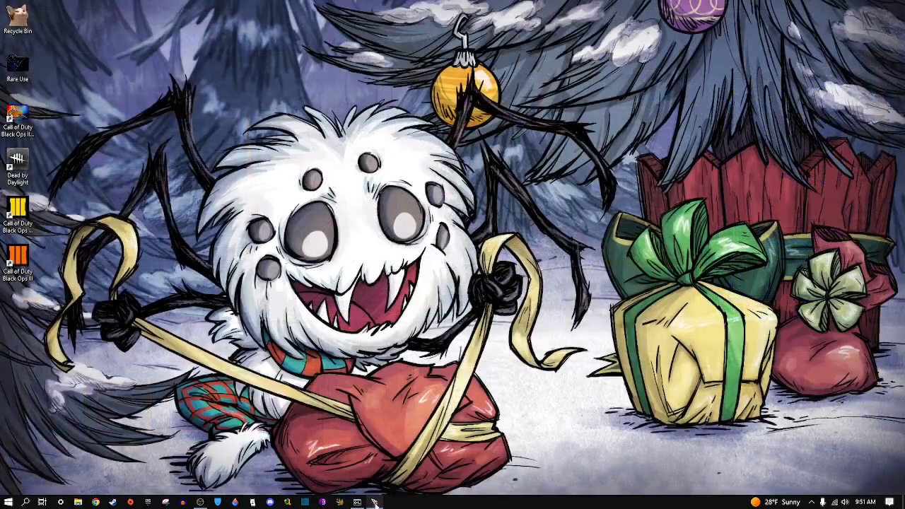
pyautogui.click(375, 502)
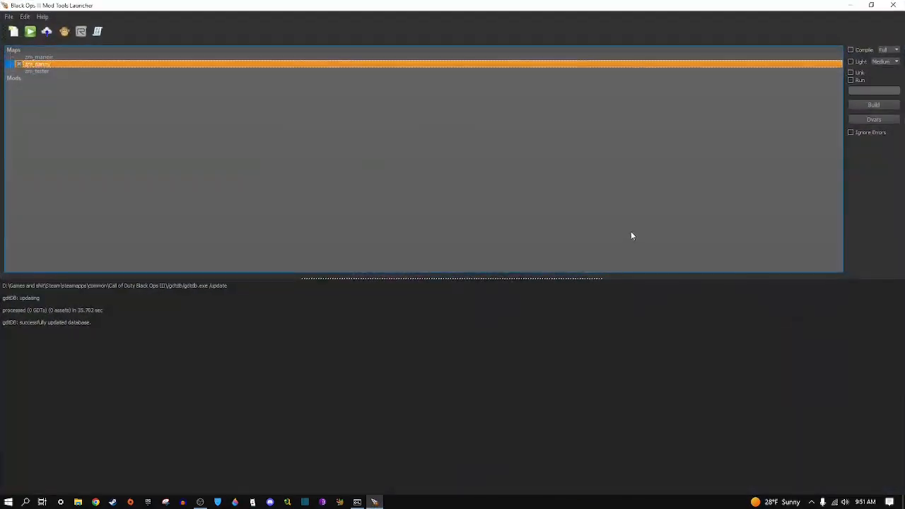
pyautogui.click(854, 72)
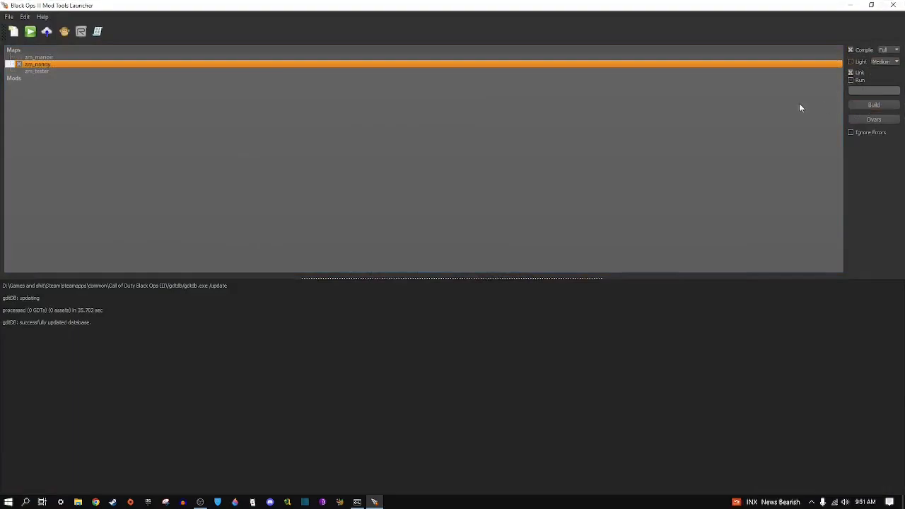
pyautogui.click(414, 381)
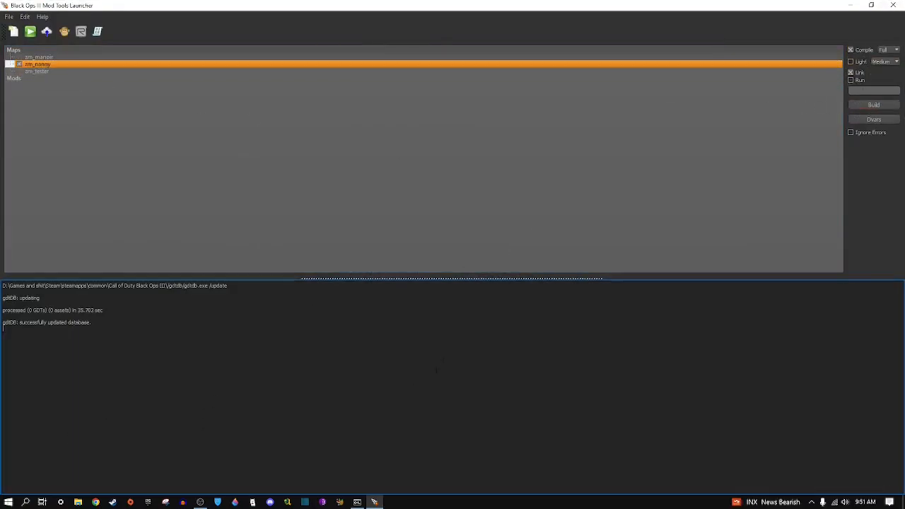
# - Launch the zm_nanny map in Black Ops III and minimize the launcher while the game starts
pyautogui.rightClick(35, 66)
pyautogui.click(56, 69)
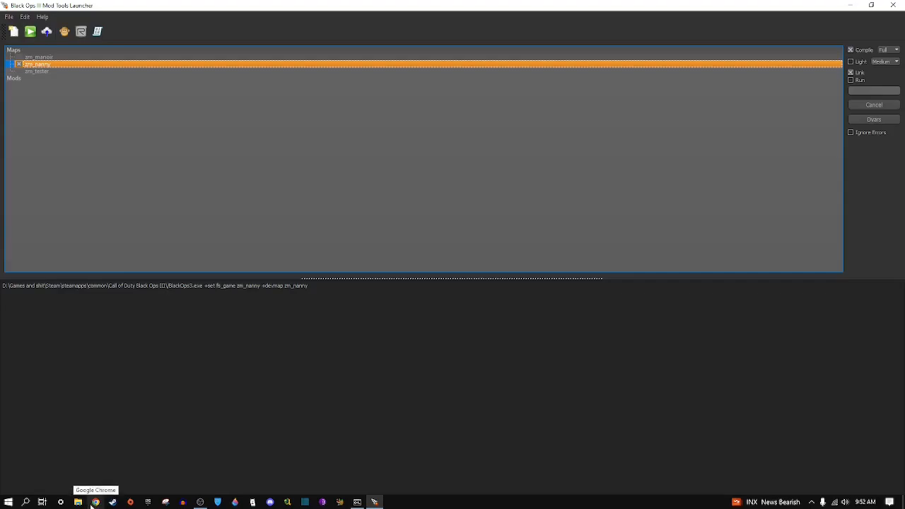
pyautogui.click(205, 357)
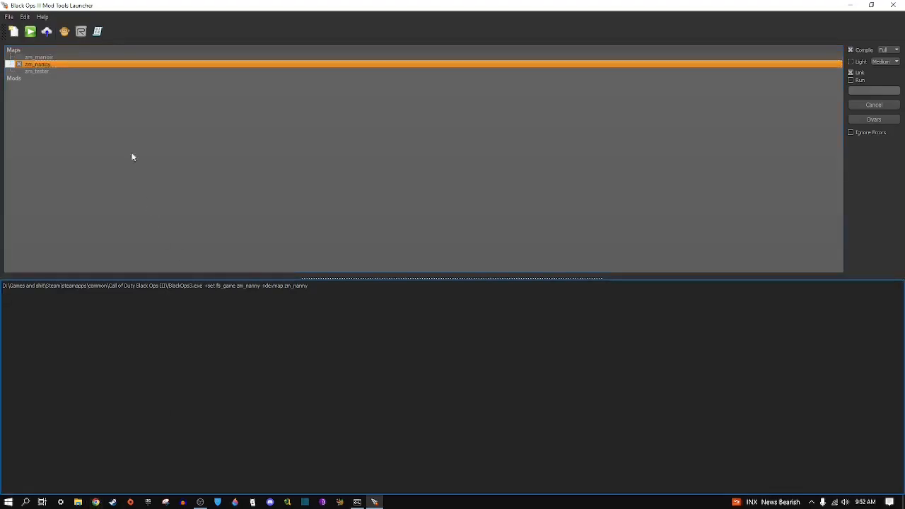
pyautogui.click(849, 5)
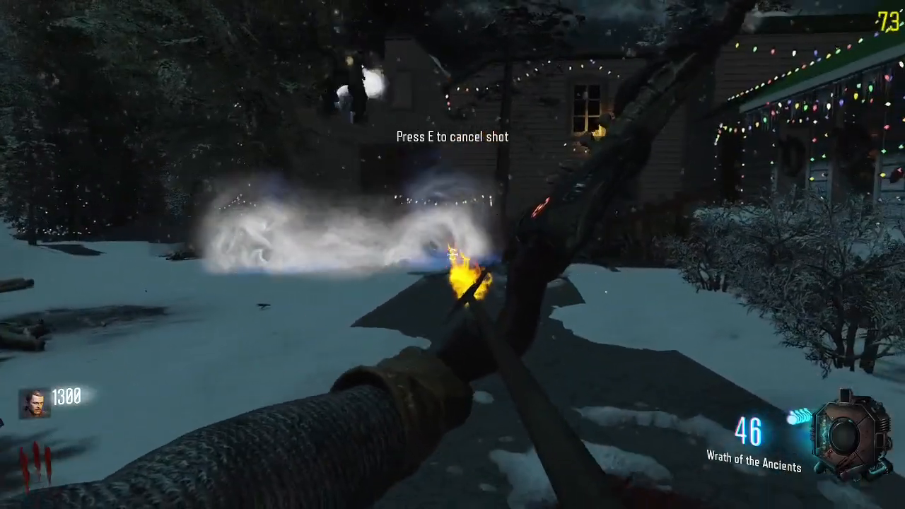
pyautogui.press('e')
pyautogui.press('w')
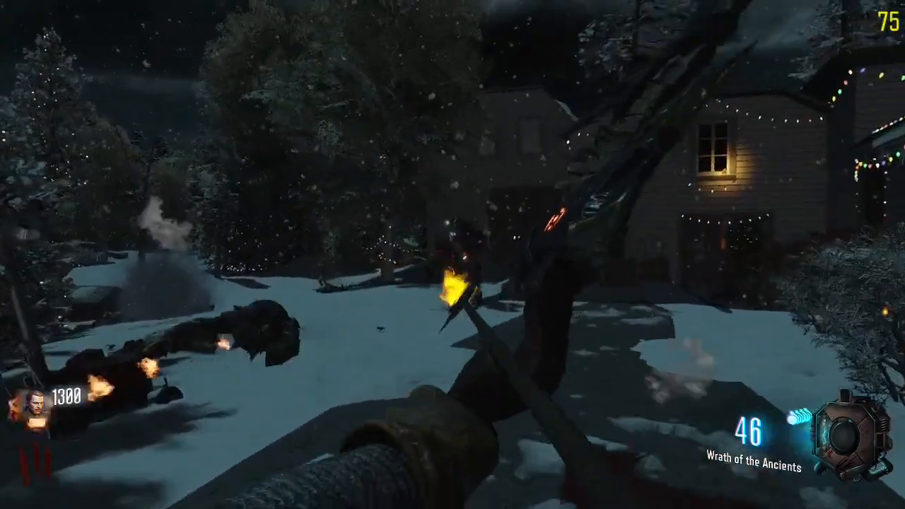
pyautogui.click(453, 254)
pyautogui.press('w')
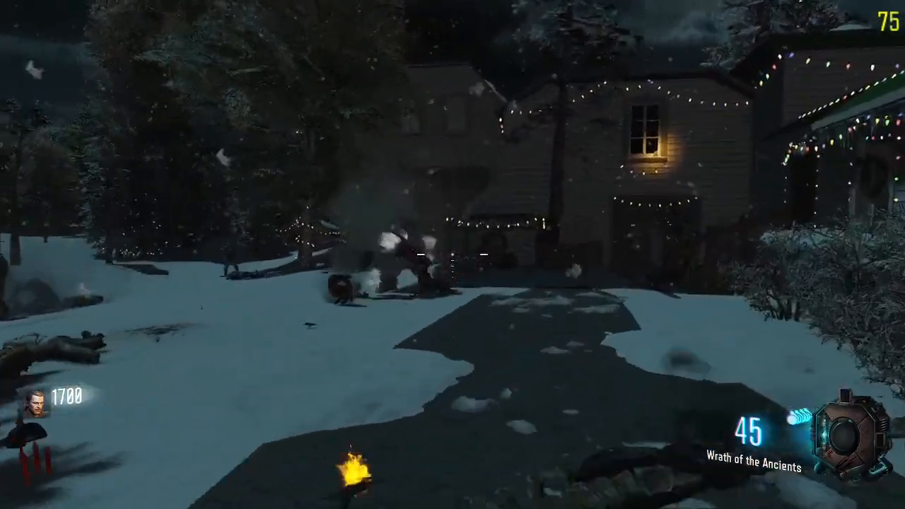
pyautogui.press('s')
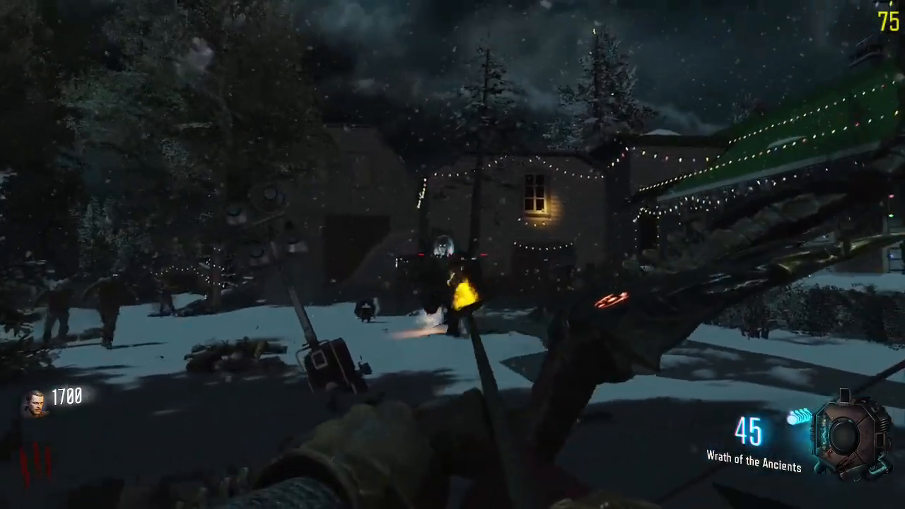
pyautogui.click(453, 255)
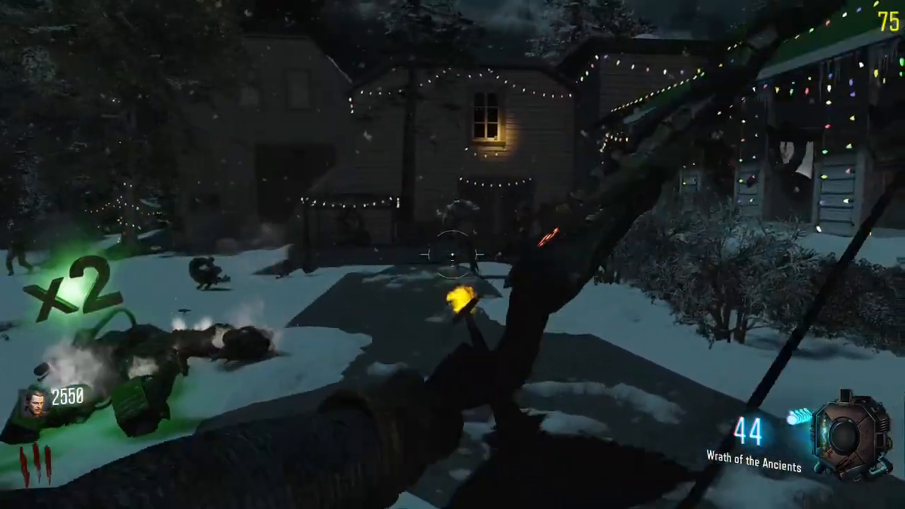
pyautogui.click(453, 255)
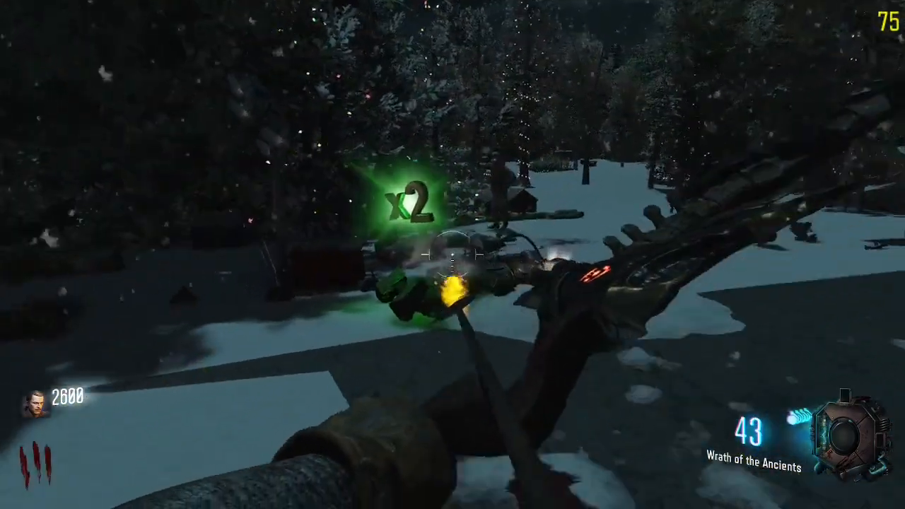
pyautogui.click(453, 254)
pyautogui.click(453, 255)
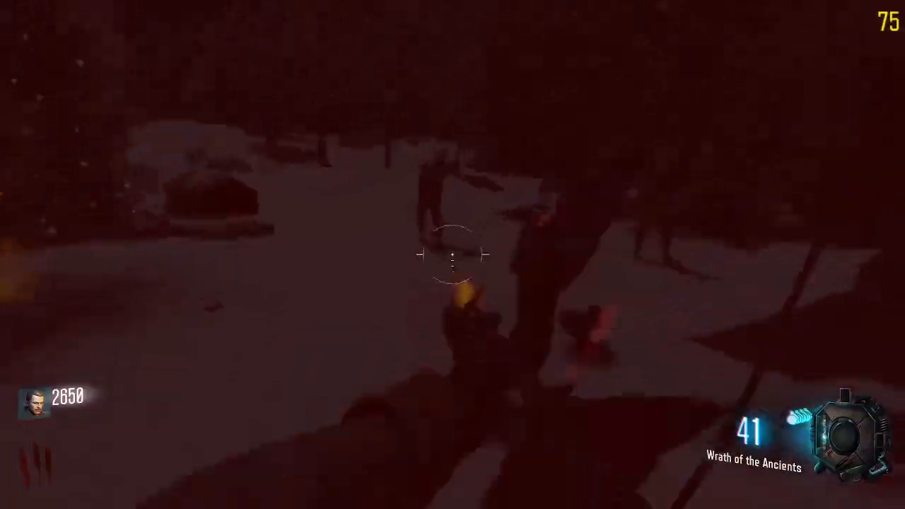